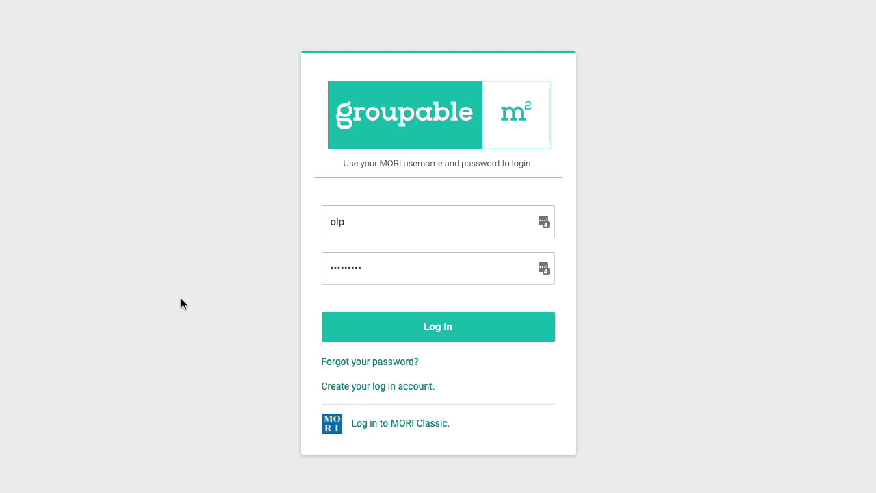
- Log in to the lodge account and open the Dues/Arrears page, viewing Income/Expenses and Undeposited Funds on the way
{"action": "left_click", "coordinate": [483, 328]}
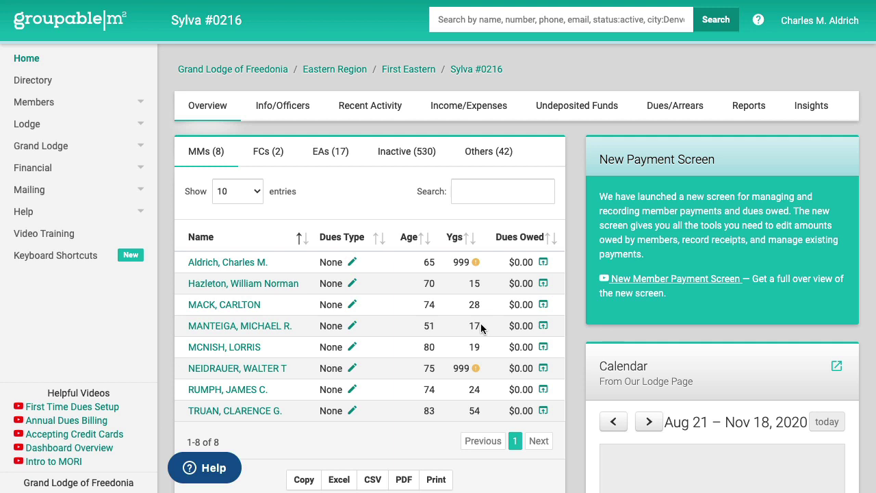
{"action": "left_click", "coordinate": [127, 165]}
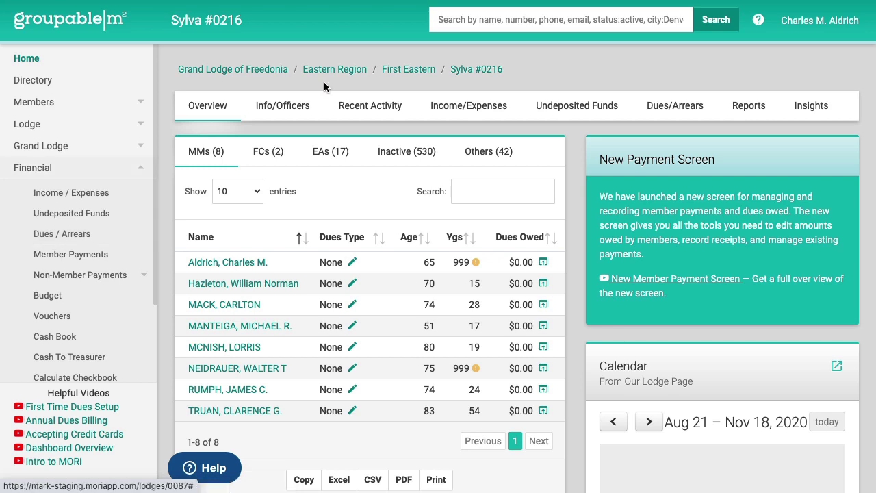
{"action": "left_click", "coordinate": [462, 110]}
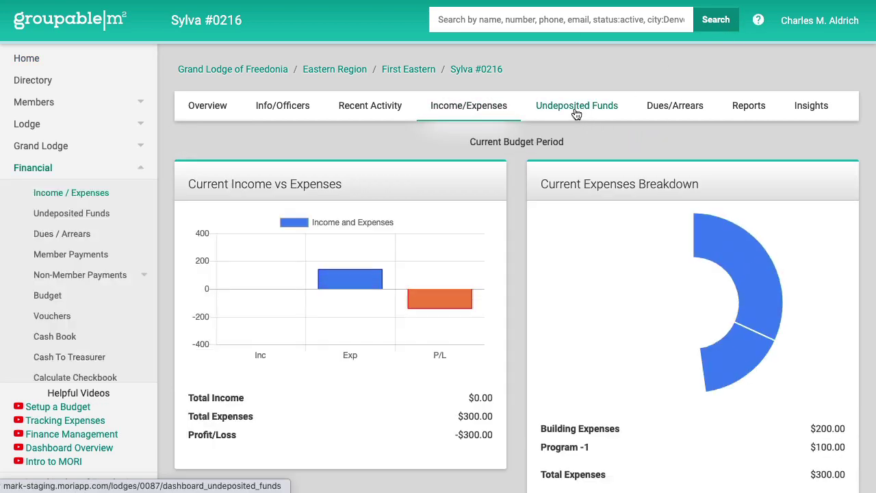
{"action": "left_click", "coordinate": [574, 108]}
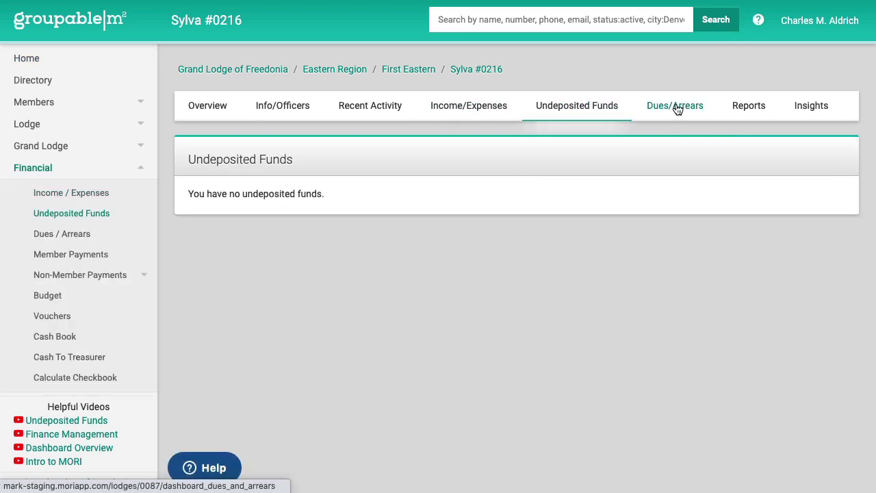
{"action": "left_click", "coordinate": [677, 109]}
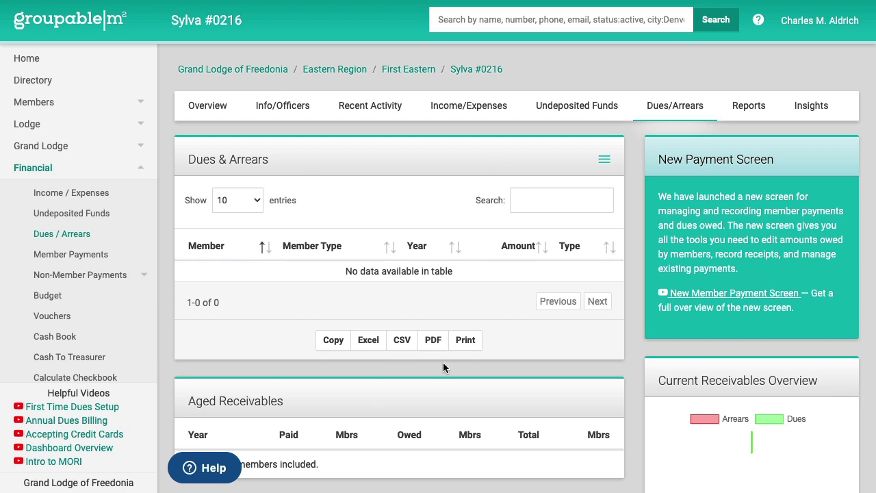
- Create a member type named Regular with a dues rate of 100
{"action": "scroll", "coordinate": [443, 362], "scroll_direction": "down", "scroll_amount": 6}
{"action": "scroll", "coordinate": [761, 177], "scroll_direction": "up", "scroll_amount": 3}
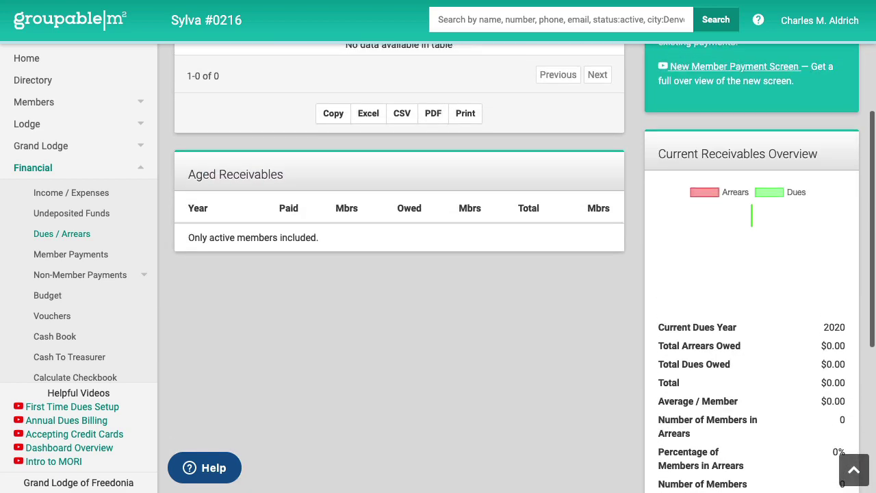
{"action": "scroll", "coordinate": [757, 267], "scroll_direction": "down", "scroll_amount": 2}
{"action": "scroll", "coordinate": [756, 269], "scroll_direction": "down", "scroll_amount": 3}
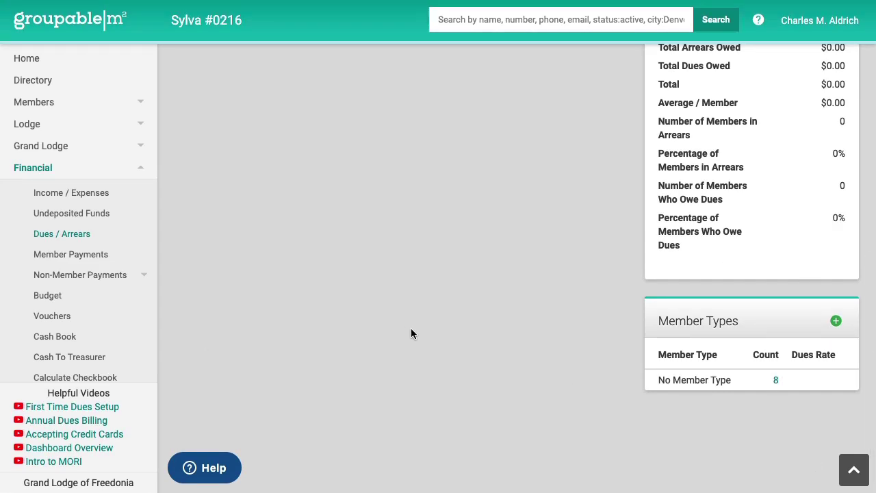
{"action": "scroll", "coordinate": [412, 328], "scroll_direction": "up", "scroll_amount": 10}
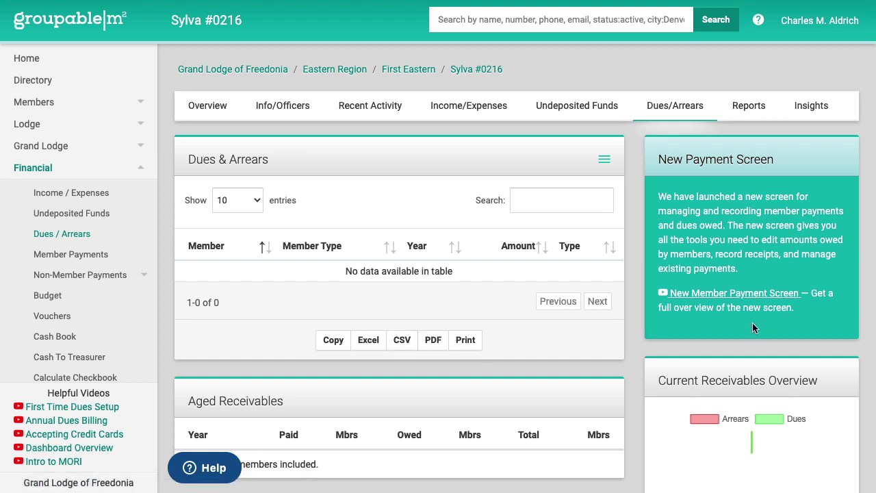
{"action": "scroll", "coordinate": [740, 335], "scroll_direction": "down", "scroll_amount": 8}
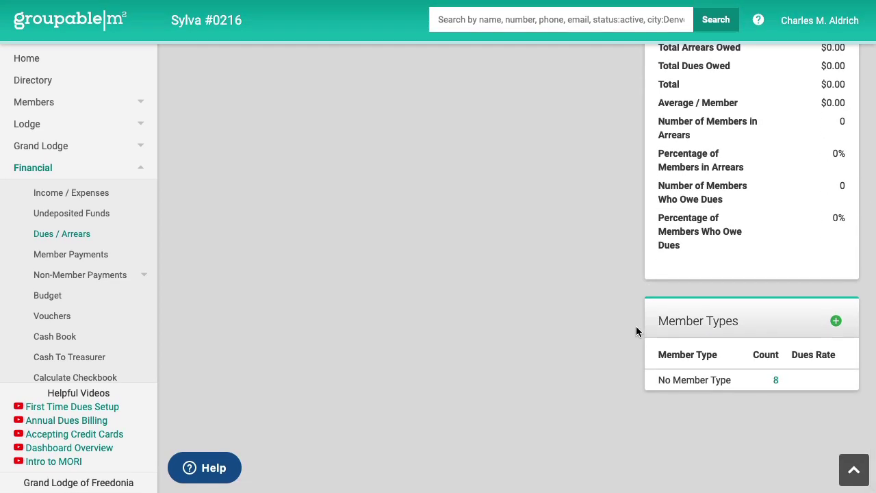
{"action": "left_click", "coordinate": [835, 321]}
{"action": "left_click", "coordinate": [379, 103]}
{"action": "type", "text": "Regular"}
{"action": "left_click", "coordinate": [535, 102]}
{"action": "type", "text": "100"}
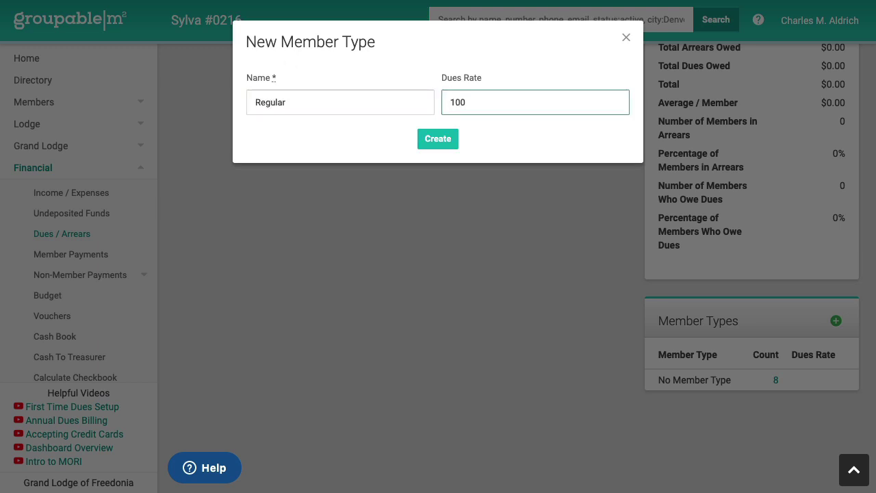
{"action": "left_click", "coordinate": [445, 142]}
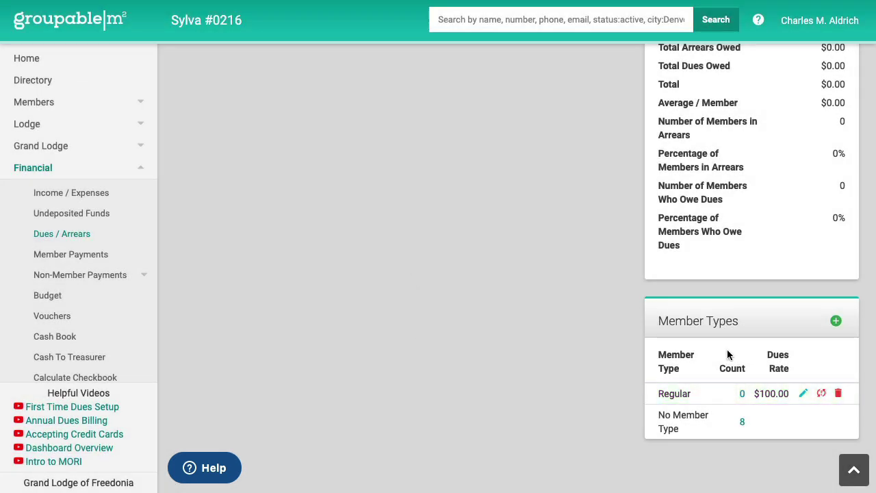
- Create a member type named Honararium with a dues rate of 0
{"action": "left_click", "coordinate": [835, 321]}
{"action": "left_click", "coordinate": [348, 105]}
{"action": "type", "text": "Honara"}
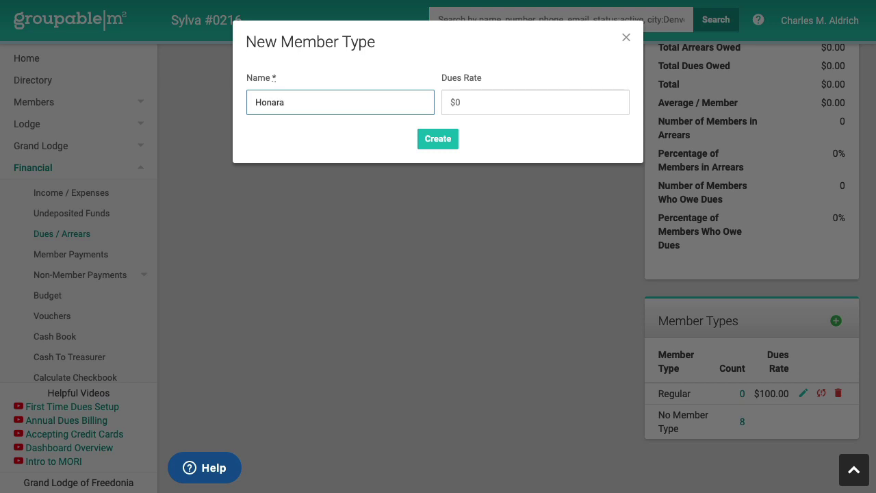
{"action": "type", "text": "rium"}
{"action": "left_click", "coordinate": [496, 96]}
{"action": "type", "text": "0"}
{"action": "left_click", "coordinate": [437, 139]}
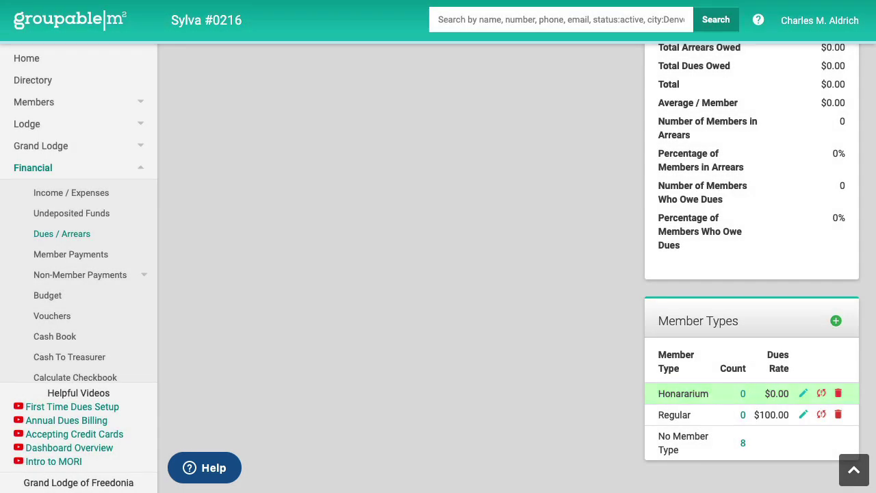
- Create a member type named Hardship with a dues rate of 0
{"action": "left_click", "coordinate": [835, 321]}
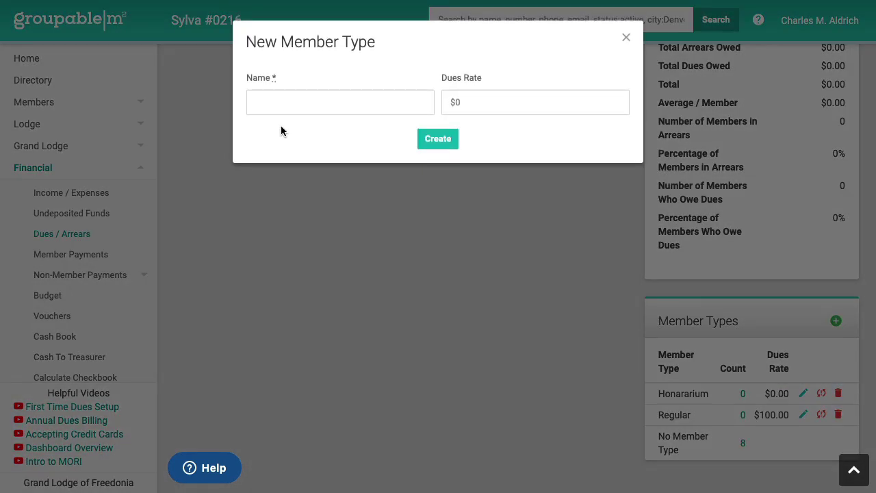
{"action": "left_click", "coordinate": [347, 99]}
{"action": "type", "text": "JHa"}
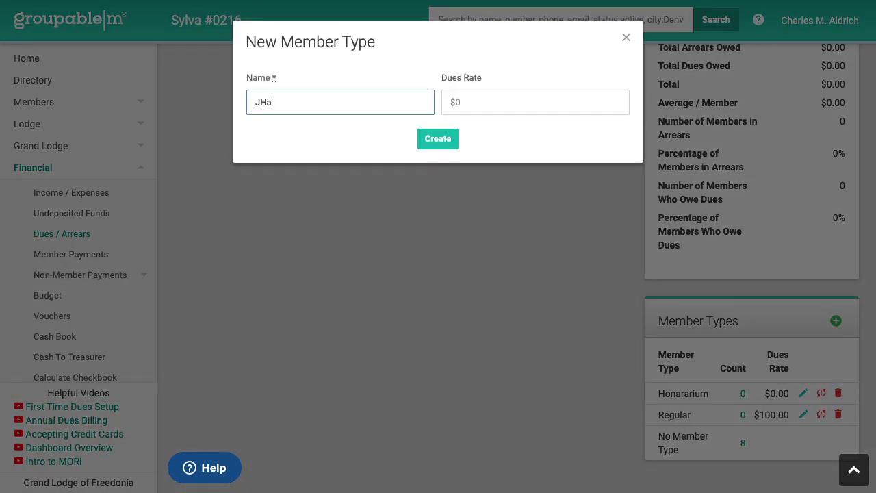
{"action": "key", "text": "BackSpace"}
{"action": "key", "text": "BackSpace"}
{"action": "key", "text": "BackSpace"}
{"action": "type", "text": "Hardship"}
{"action": "left_click", "coordinate": [451, 102]}
{"action": "type", "text": "0"}
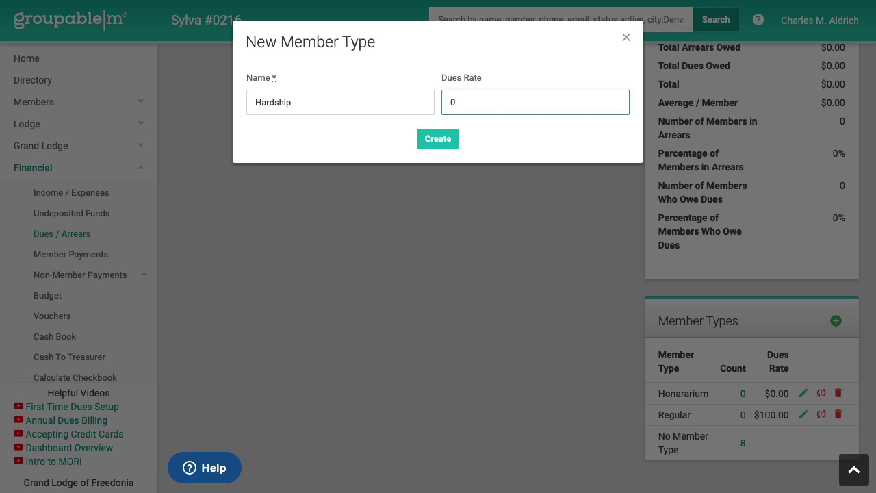
{"action": "left_click", "coordinate": [430, 137]}
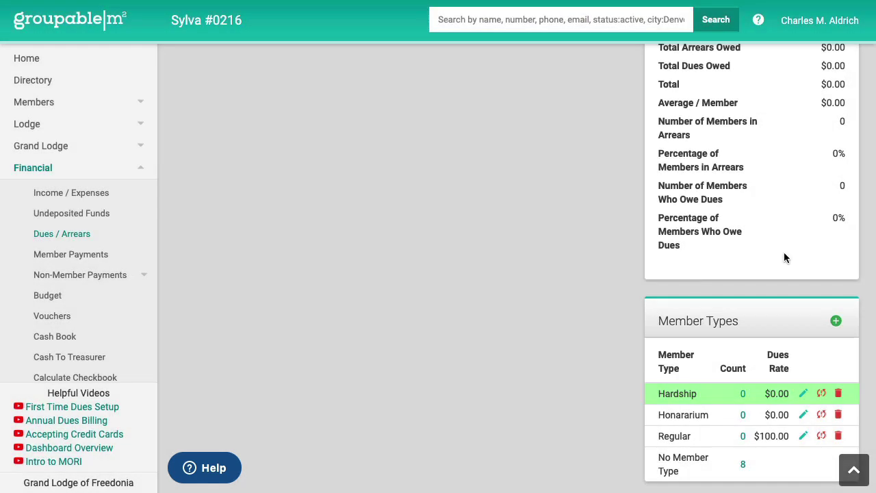
- Create a member type named 50 Year with a dues rate of 50
{"action": "left_click", "coordinate": [836, 320]}
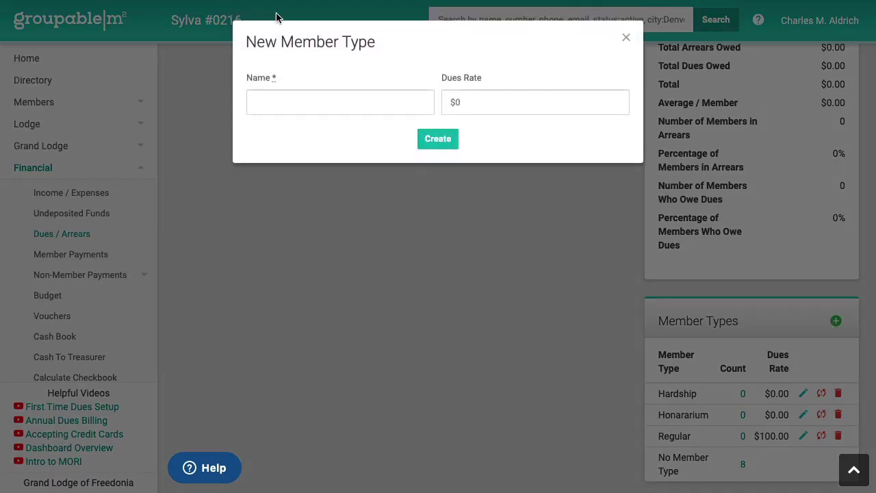
{"action": "left_click", "coordinate": [299, 101]}
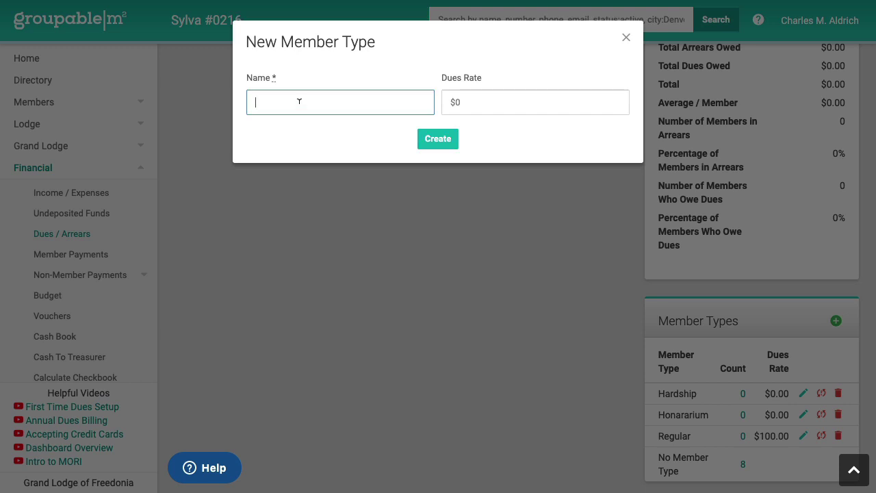
{"action": "type", "text": "50 Year"}
{"action": "key", "text": "Tab"}
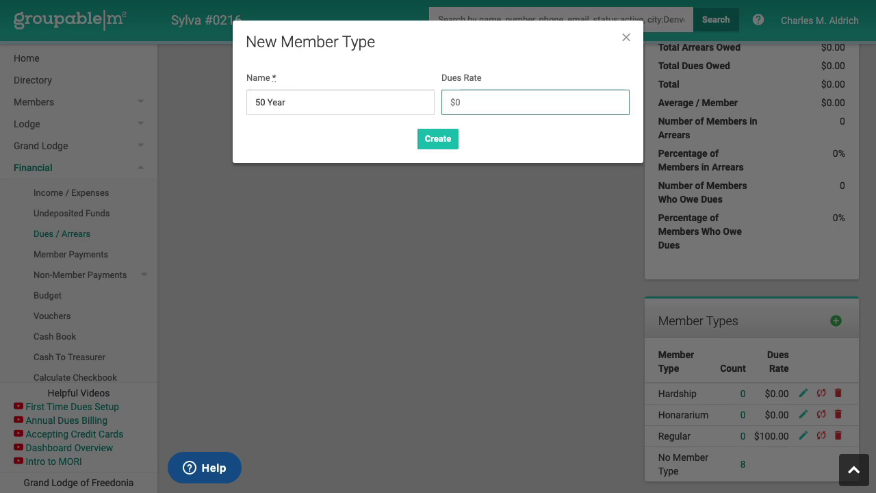
{"action": "type", "text": "50"}
{"action": "key", "text": "Return"}
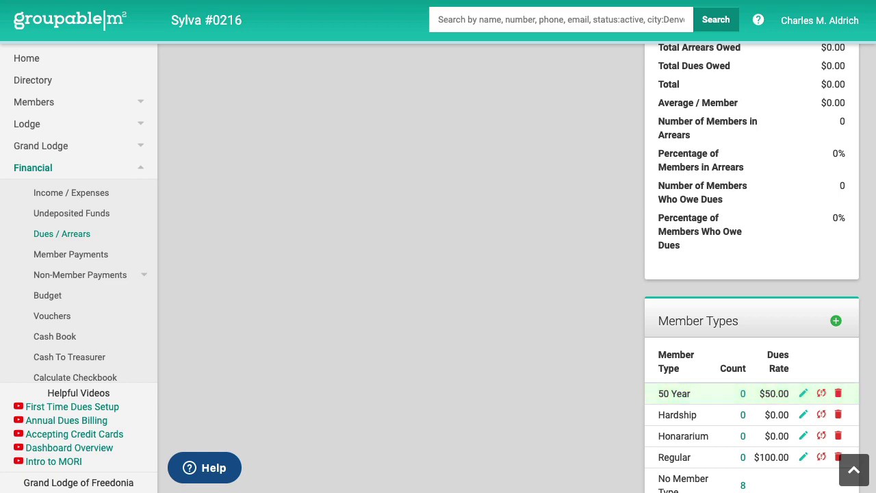
- Set the 50 Year member type's dues rate to 60 and dismiss the notice
{"action": "left_click", "coordinate": [804, 394]}
{"action": "left_click", "coordinate": [517, 108]}
{"action": "key", "text": "ctrl+a"}
{"action": "type", "text": "60"}
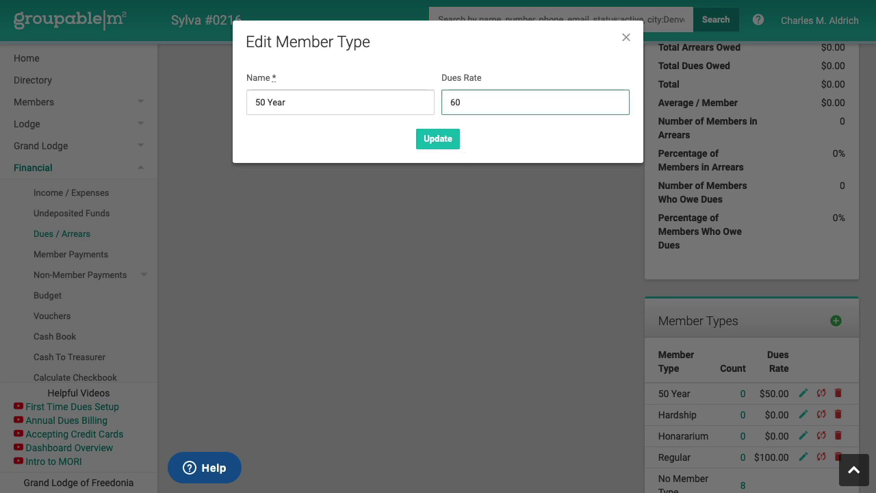
{"action": "left_click", "coordinate": [429, 140]}
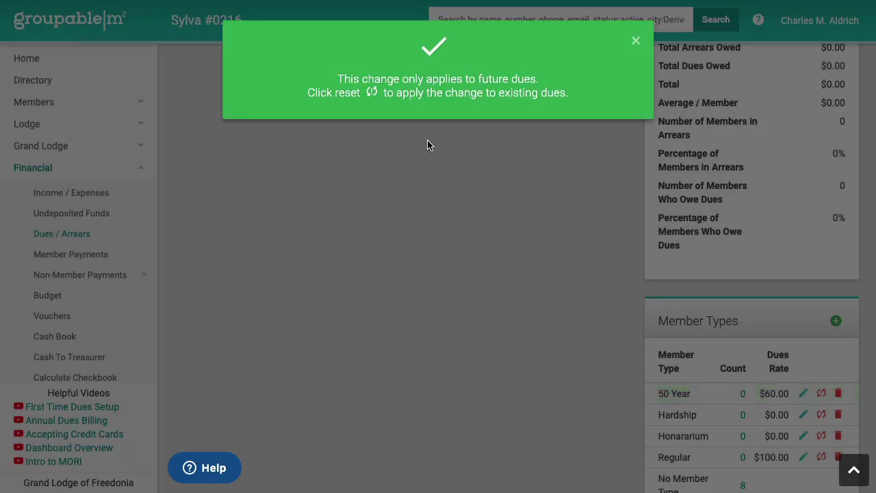
{"action": "left_click", "coordinate": [636, 43]}
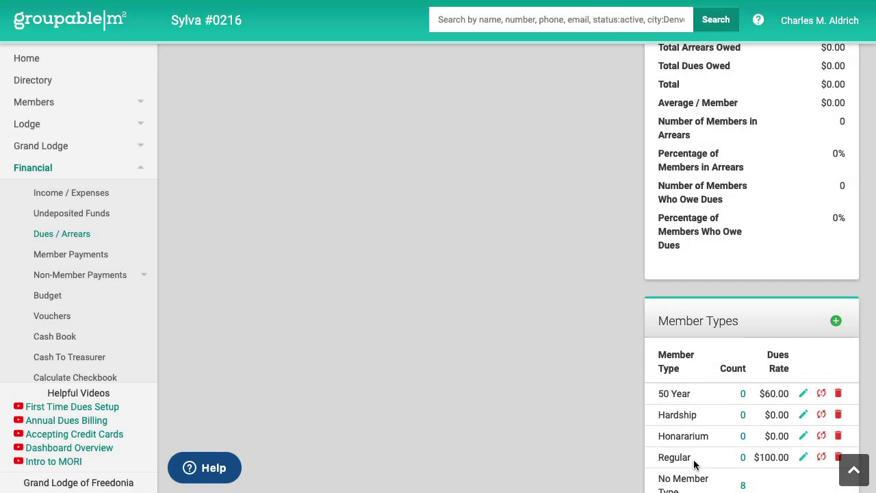
- Delete the 50 Year member type and create it again with a dues rate of 50
{"action": "left_click", "coordinate": [841, 395]}
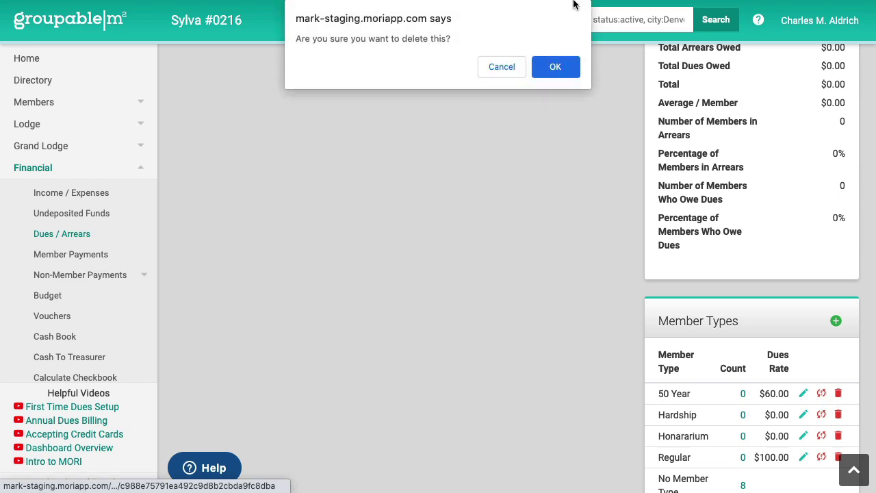
{"action": "left_click", "coordinate": [553, 66]}
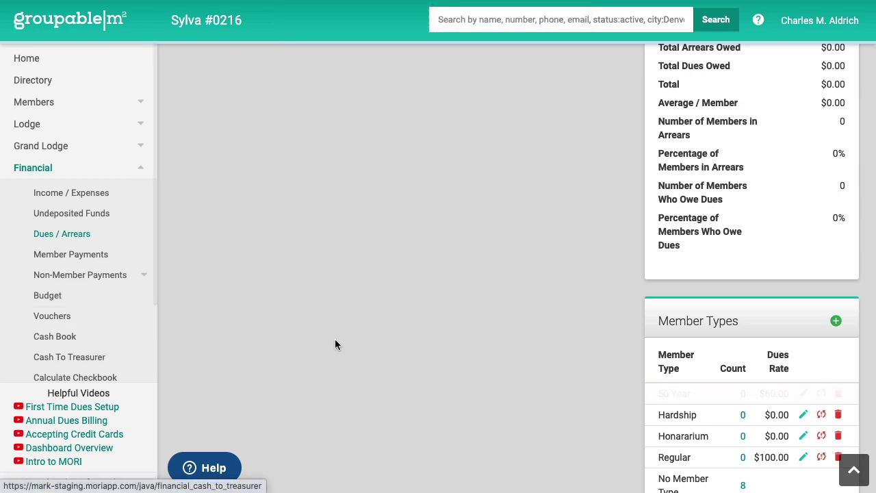
{"action": "left_click", "coordinate": [836, 321]}
{"action": "left_click", "coordinate": [330, 101]}
{"action": "type", "text": "50 Year"}
{"action": "left_click", "coordinate": [534, 102]}
{"action": "type", "text": "50"}
{"action": "key", "text": "Return"}
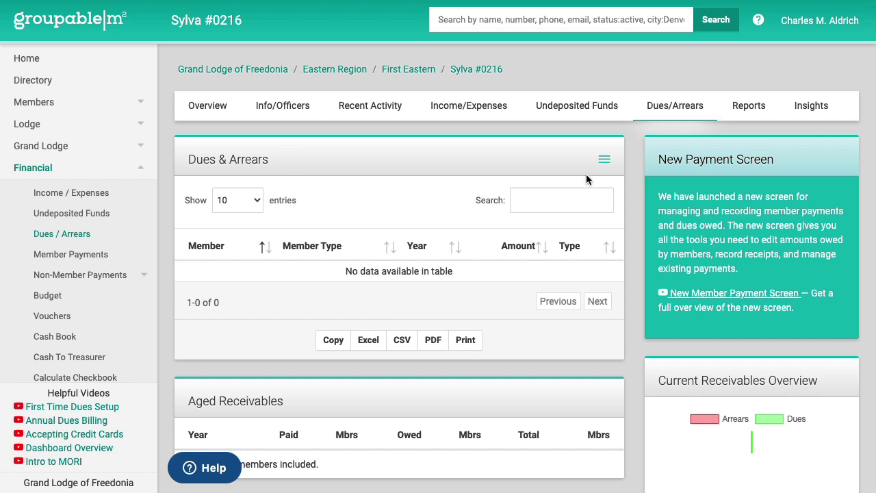
- Open Import Dues for the lodge and assign the Honararium member type to the first listed member
{"action": "left_click", "coordinate": [601, 161]}
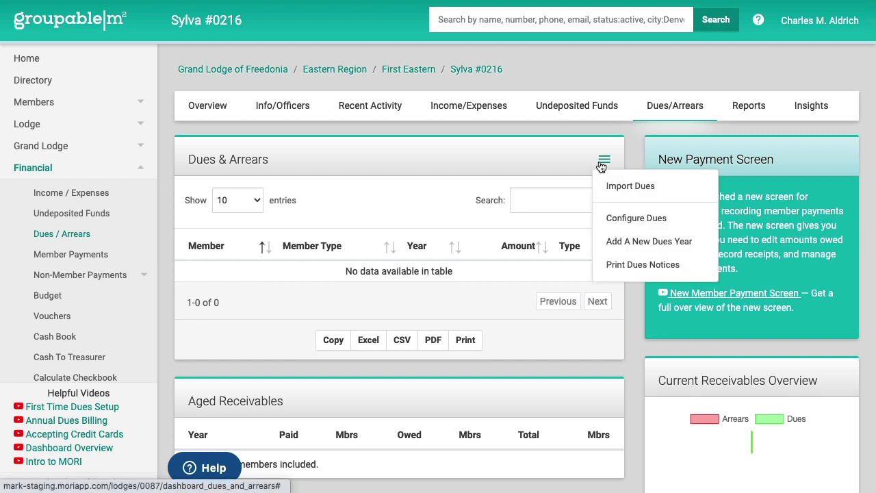
{"action": "left_click", "coordinate": [623, 188]}
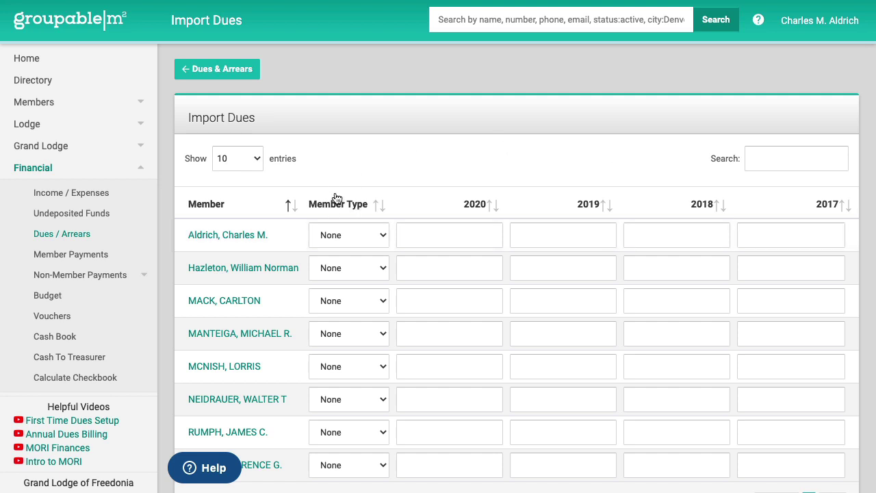
{"action": "scroll", "coordinate": [331, 199], "scroll_direction": "down", "scroll_amount": 1}
{"action": "left_click", "coordinate": [361, 172]}
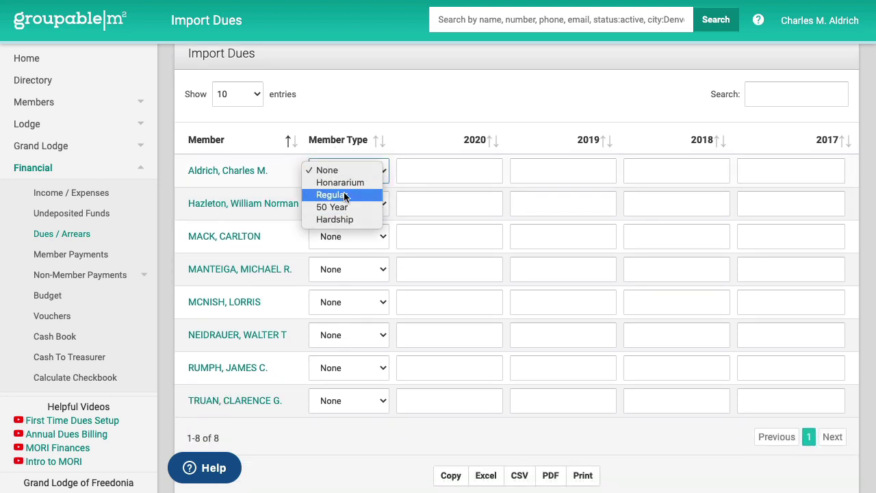
{"action": "left_click", "coordinate": [342, 182]}
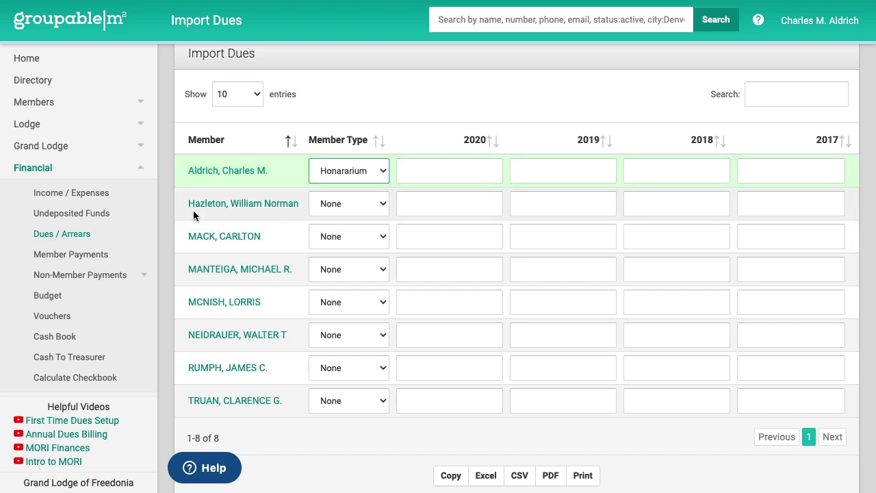
- Assign the Regular member type to the second through fifth members in the Import Dues table
{"action": "left_click", "coordinate": [361, 205]}
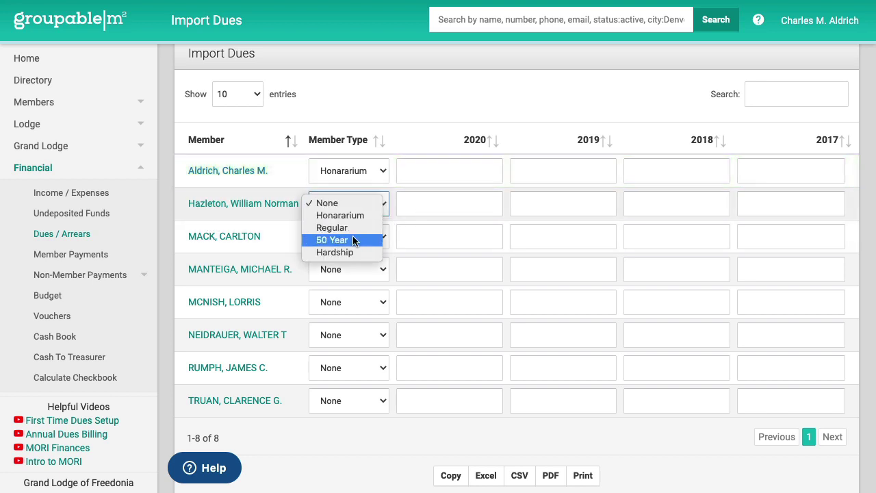
{"action": "left_click", "coordinate": [356, 228]}
{"action": "left_click", "coordinate": [349, 236]}
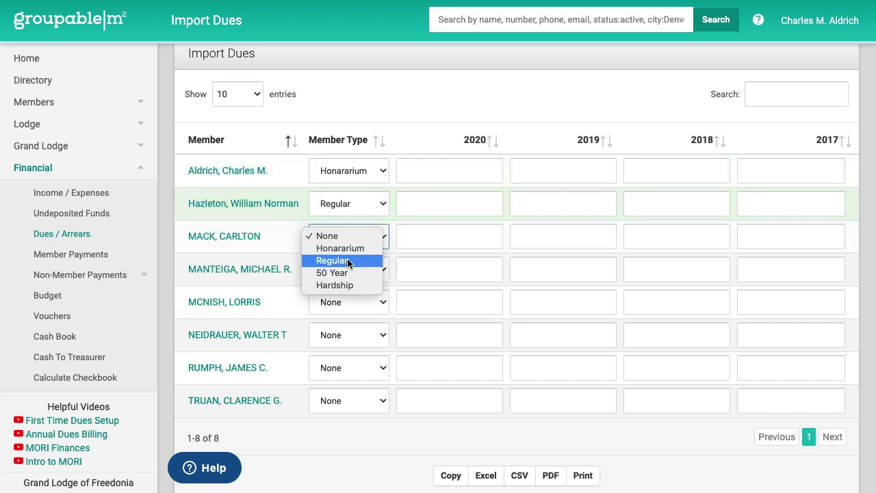
{"action": "left_click", "coordinate": [352, 260]}
{"action": "left_click", "coordinate": [356, 269]}
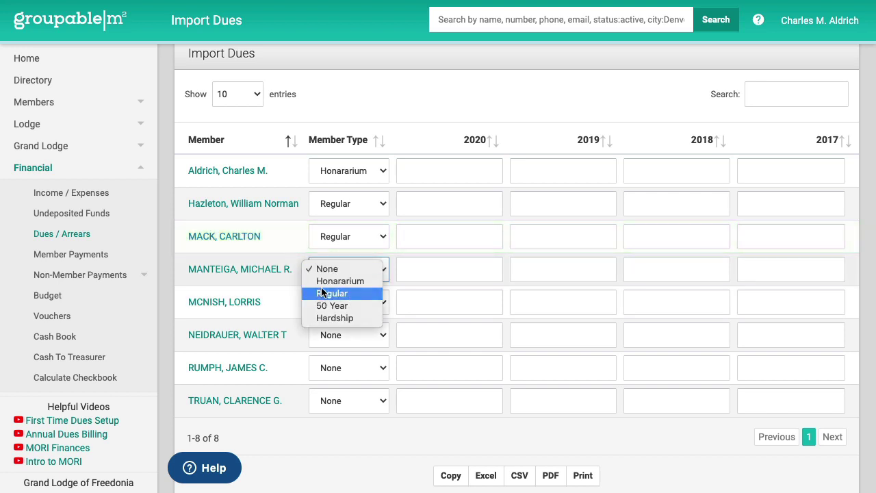
{"action": "left_click", "coordinate": [335, 291]}
{"action": "left_click", "coordinate": [347, 304]}
{"action": "left_click", "coordinate": [331, 326]}
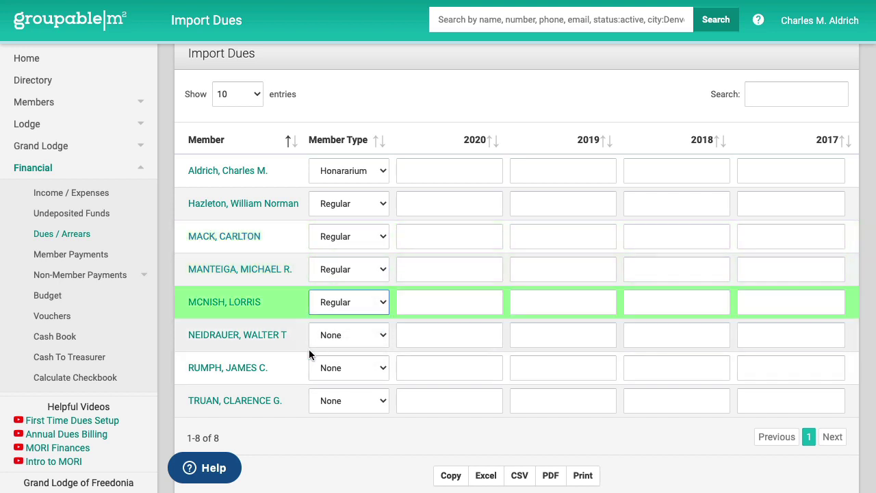
- Assign the Regular type to the sixth listed member, 50 Year to the seventh and Hardship to the eighth in Import Dues
{"action": "left_click", "coordinate": [347, 334]}
{"action": "left_click", "coordinate": [338, 360]}
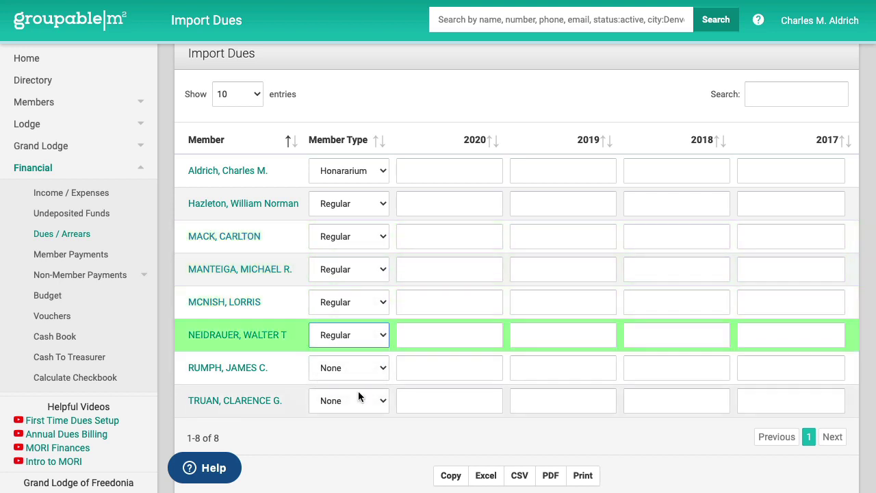
{"action": "left_click", "coordinate": [357, 368]}
{"action": "left_click", "coordinate": [334, 404]}
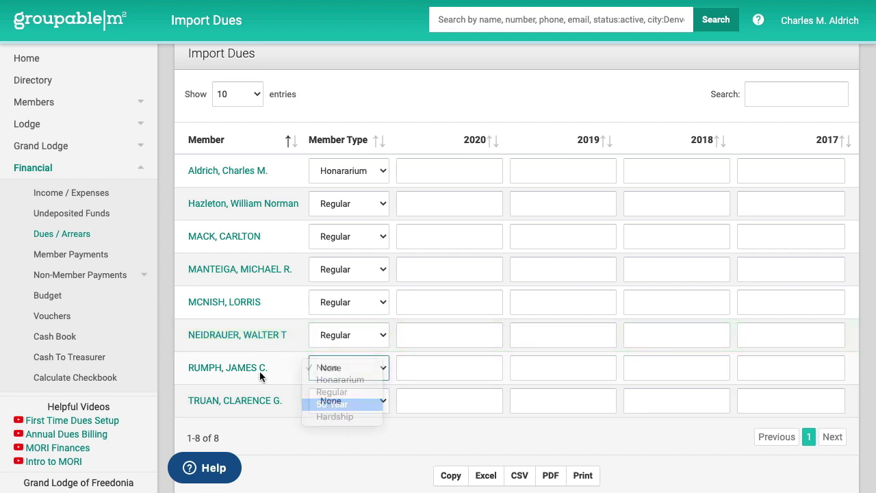
{"action": "left_click", "coordinate": [364, 404]}
{"action": "left_click", "coordinate": [349, 449]}
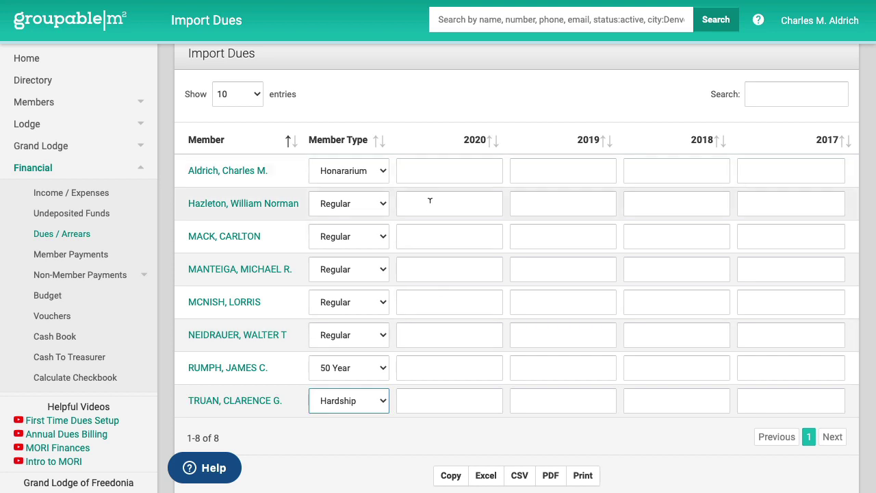
- Enter owed amounts of 100 for both 2020 and 2019 for the second listed member
{"action": "left_click", "coordinate": [448, 201]}
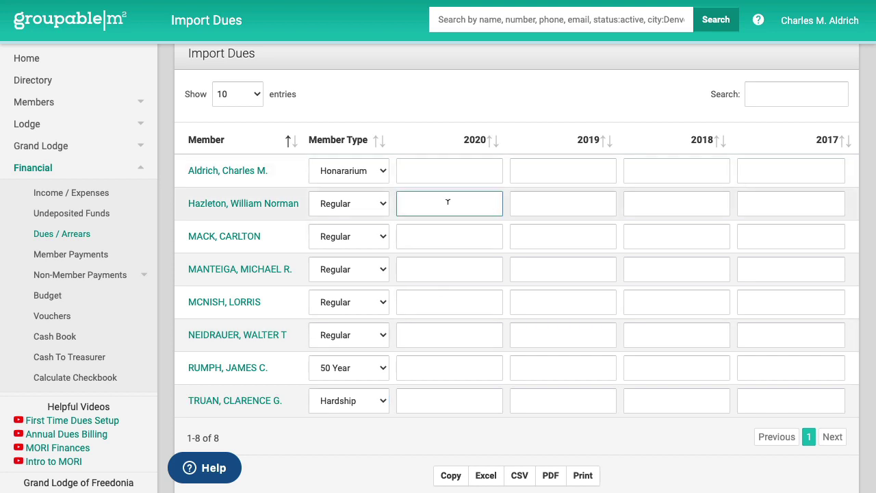
{"action": "type", "text": "100"}
{"action": "key", "text": "Tab"}
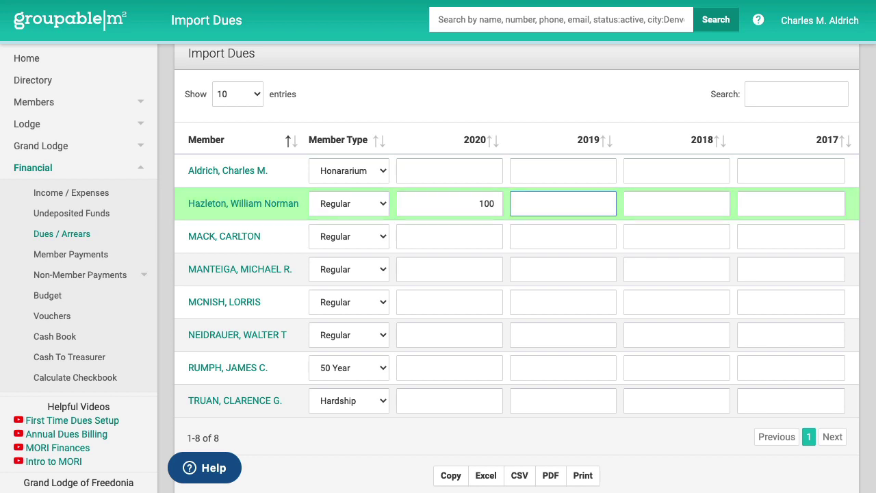
{"action": "type", "text": "100"}
{"action": "key", "text": "Tab"}
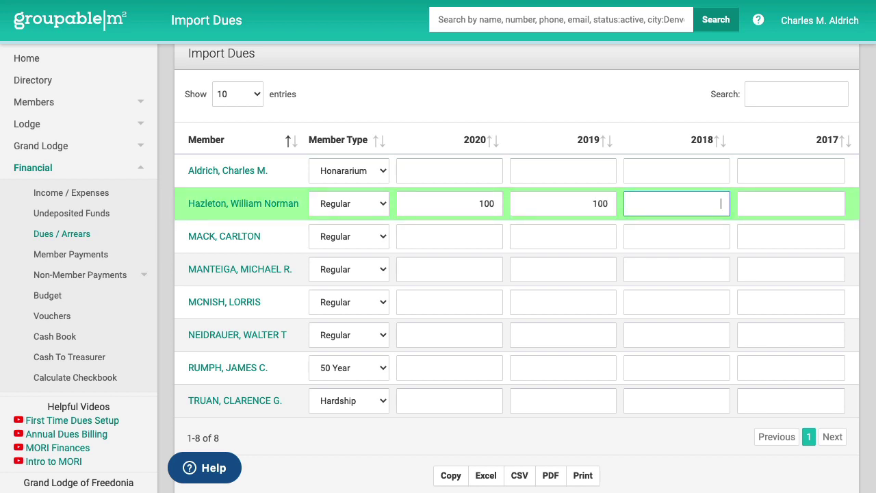
{"action": "key", "text": "Down"}
{"action": "key", "text": "Up"}
{"action": "key", "text": "Up"}
{"action": "key", "text": "Left"}
{"action": "key", "text": "Left"}
{"action": "key", "text": "Down"}
{"action": "key", "text": "Down"}
{"action": "key", "text": "Down"}
{"action": "key", "text": "Down"}
{"action": "key", "text": "Right"}
{"action": "key", "text": "Right"}
{"action": "key", "text": "Right"}
{"action": "key", "text": "Left"}
{"action": "key", "text": "Up"}
{"action": "key", "text": "Down"}
{"action": "key", "text": "Up"}
{"action": "key", "text": "Up"}
{"action": "key", "text": "Up"}
{"action": "key", "text": "Down"}
{"action": "key", "text": "Down"}
{"action": "key", "text": "Up"}
- Enter an owed amount of 100 for 2020 for the third listed member
{"action": "key", "text": "Left"}
{"action": "key", "text": "Left"}
{"action": "key", "text": "Up"}
{"action": "key", "text": "Down"}
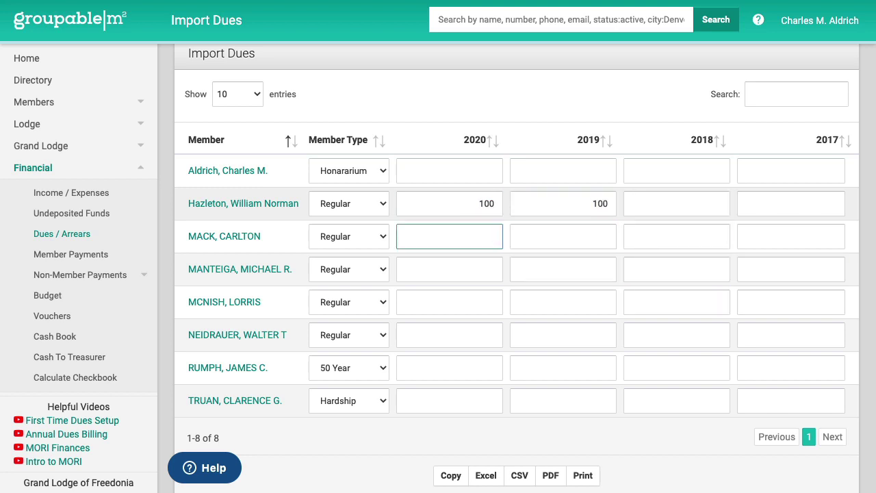
{"action": "type", "text": "100"}
{"action": "key", "text": "Right"}
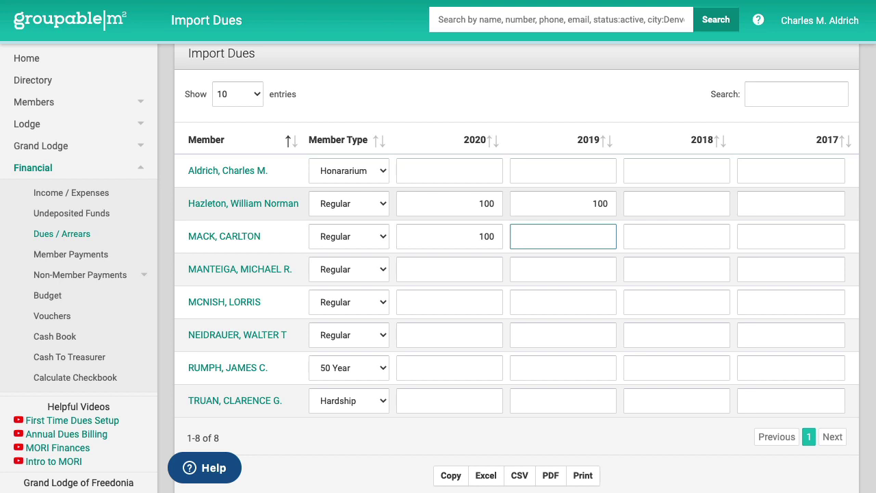
{"action": "key", "text": "Return"}
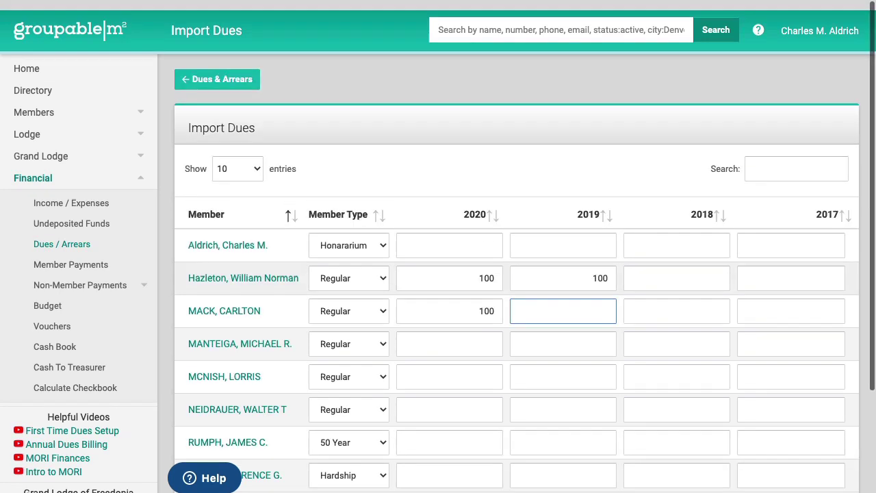
- Return to Dues & Arrears and review the dues entries, aged receivables and member type counts
{"action": "left_click", "coordinate": [235, 73]}
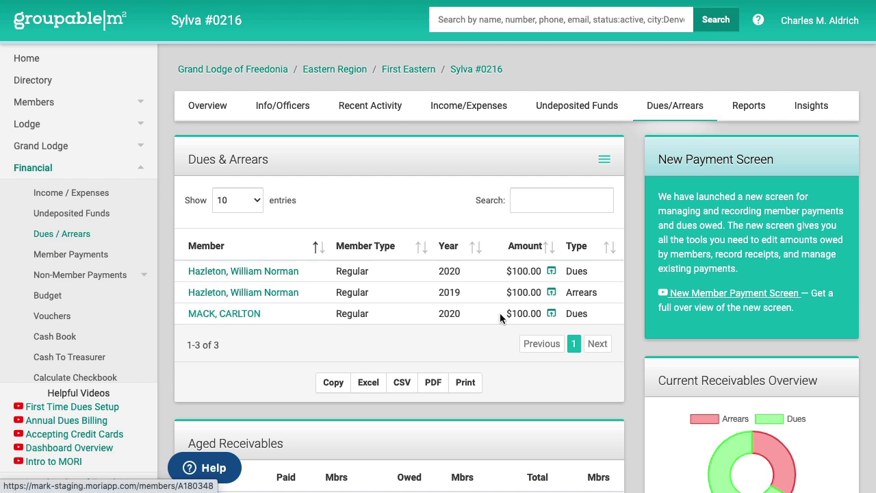
{"action": "scroll", "coordinate": [380, 337], "scroll_direction": "down", "scroll_amount": 3}
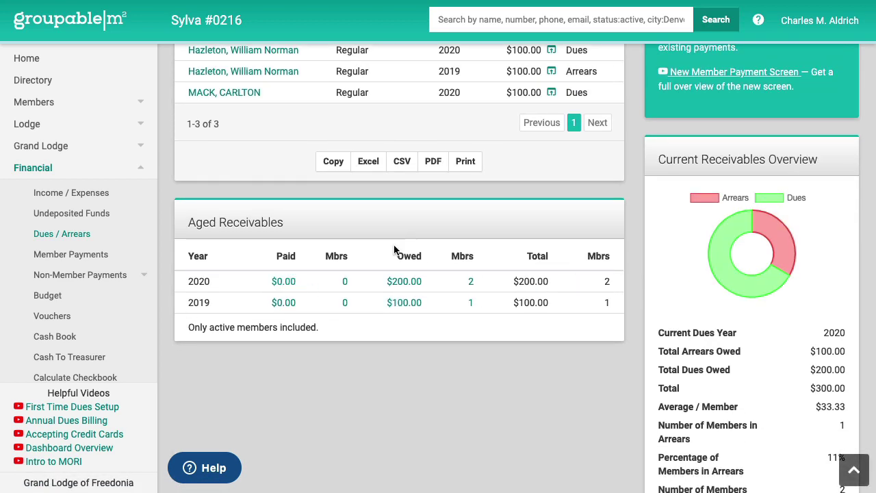
{"action": "scroll", "coordinate": [479, 280], "scroll_direction": "down", "scroll_amount": 6}
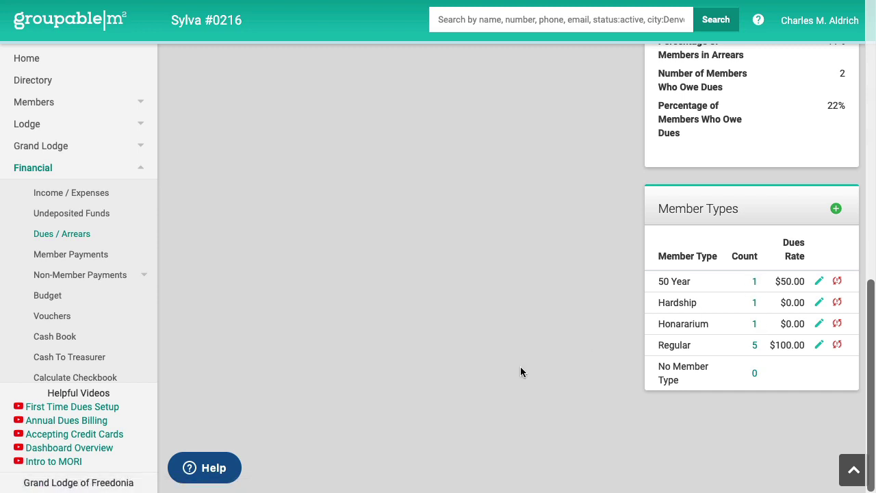
- Open the list of Regular members and change the first member's type to Hardship
{"action": "left_click", "coordinate": [754, 345]}
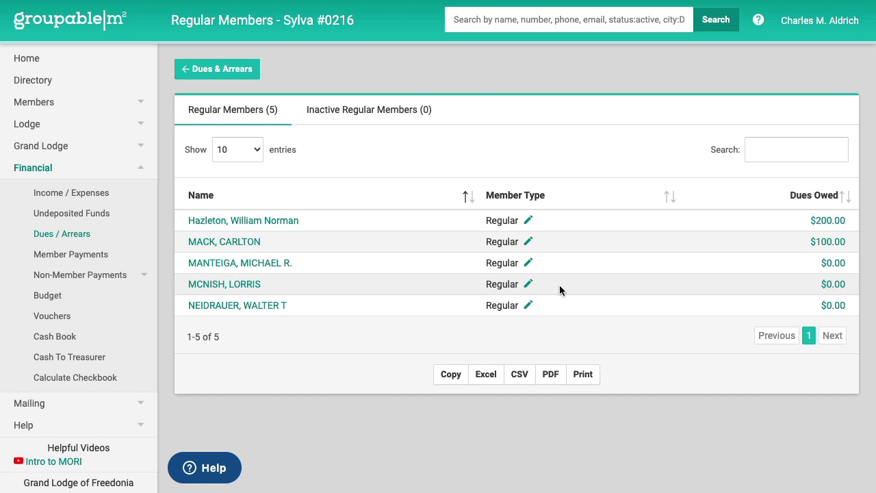
{"action": "left_click", "coordinate": [528, 221]}
{"action": "left_click", "coordinate": [639, 231]}
{"action": "left_click", "coordinate": [523, 251]}
- Set the first listed member's type back to Regular
{"action": "left_click", "coordinate": [534, 220]}
{"action": "left_click", "coordinate": [518, 226]}
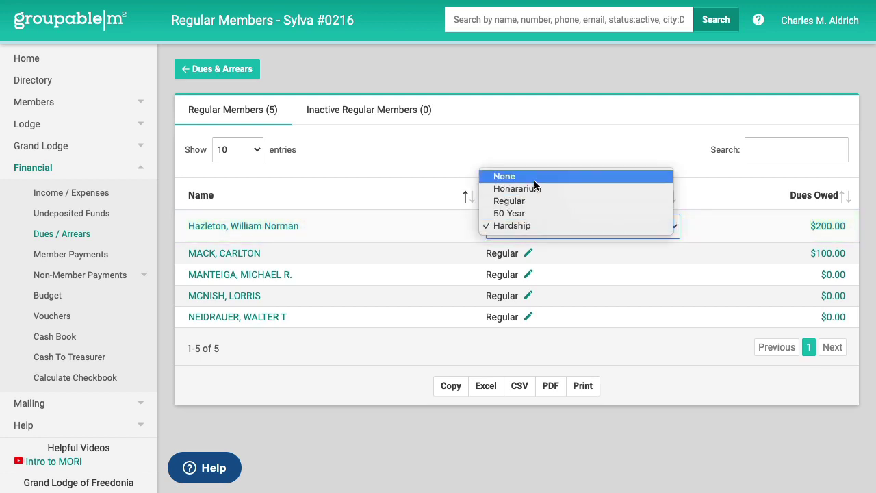
{"action": "left_click", "coordinate": [525, 201]}
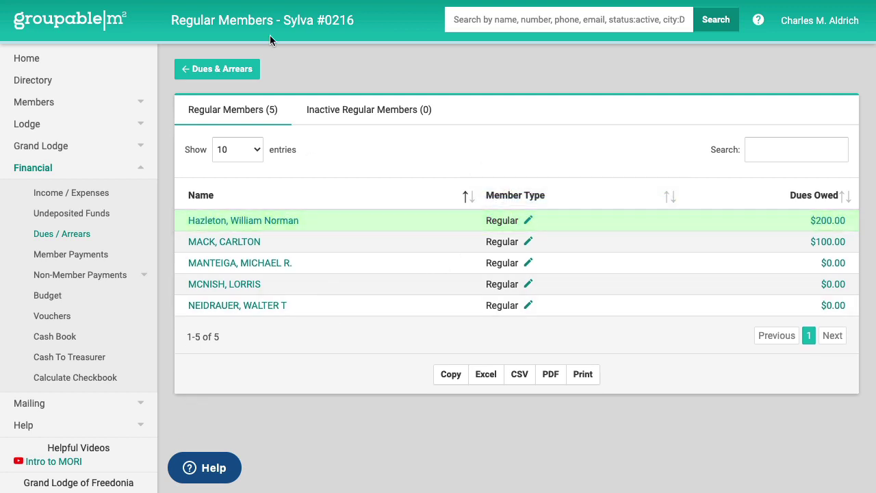
- Open Configure Dues from Dues & Arrears, set the dues notice due date to 12/31/2020 and review the return address
{"action": "left_click", "coordinate": [217, 70]}
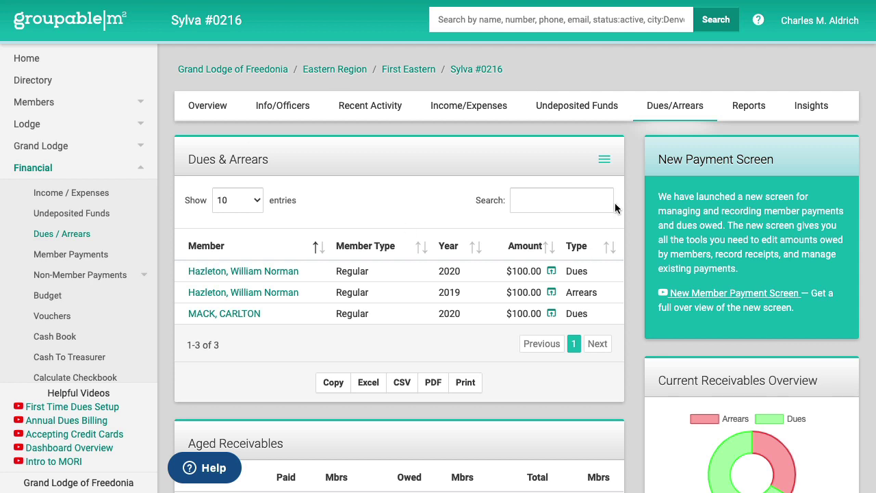
{"action": "left_click", "coordinate": [605, 161]}
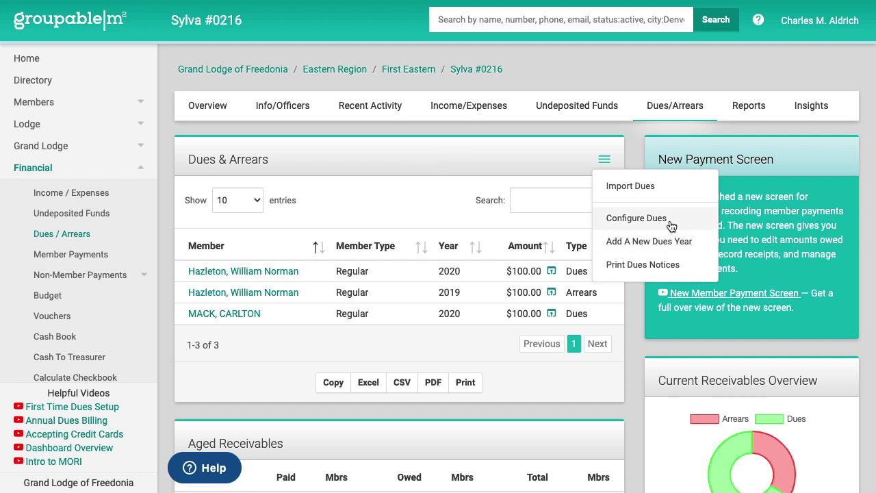
{"action": "left_click", "coordinate": [638, 219]}
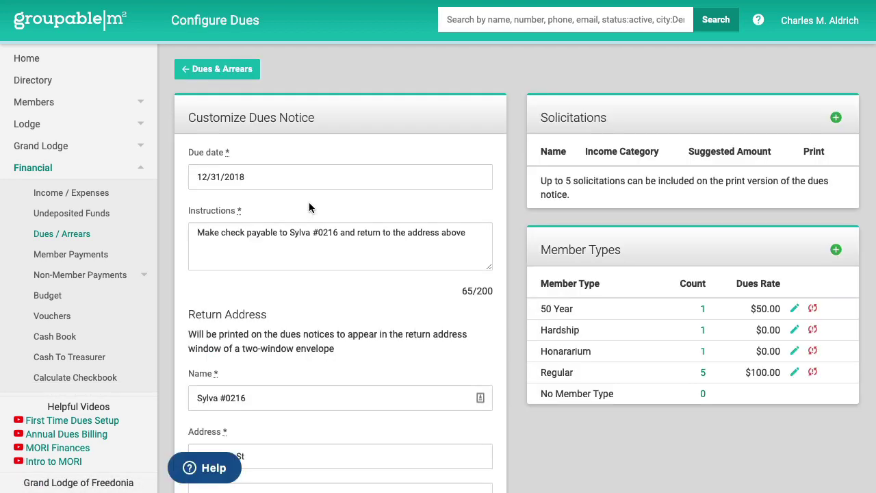
{"action": "triple_click", "coordinate": [292, 171]}
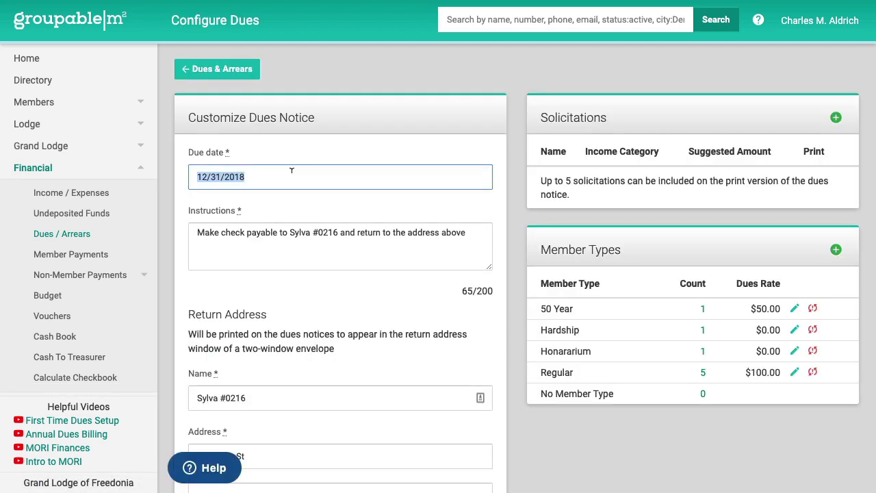
{"action": "type", "text": "12/"}
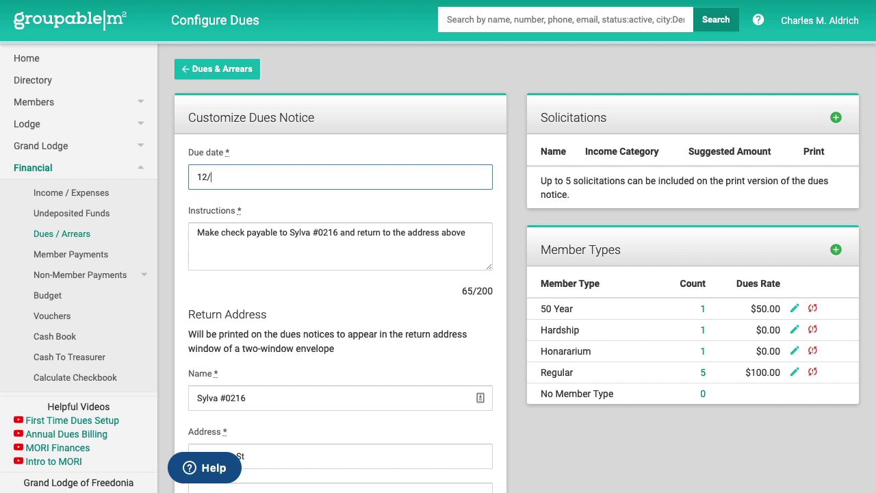
{"action": "type", "text": "31/2020"}
{"action": "key", "text": "Tab"}
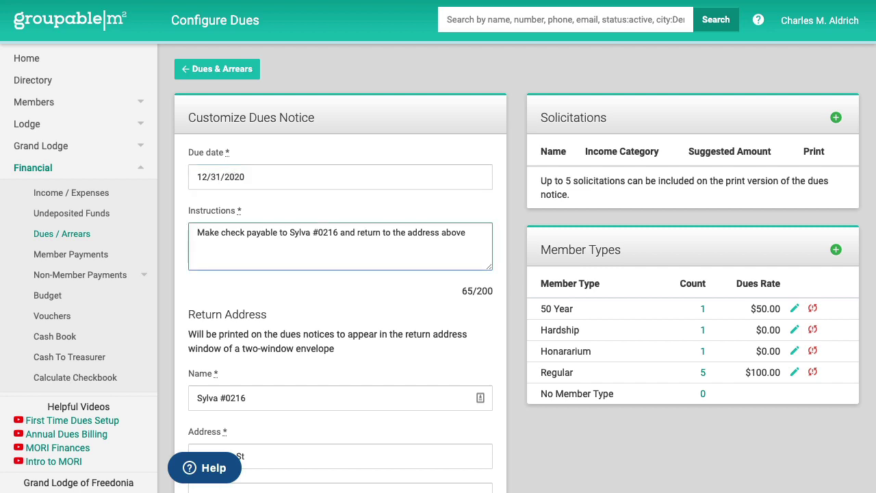
{"action": "scroll", "coordinate": [204, 291], "scroll_direction": "down", "scroll_amount": 5}
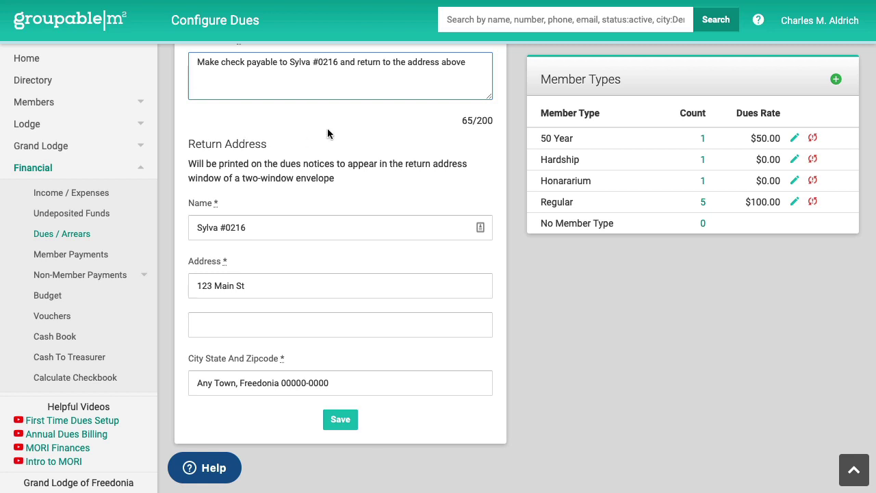
{"action": "scroll", "coordinate": [327, 128], "scroll_direction": "up", "scroll_amount": 5}
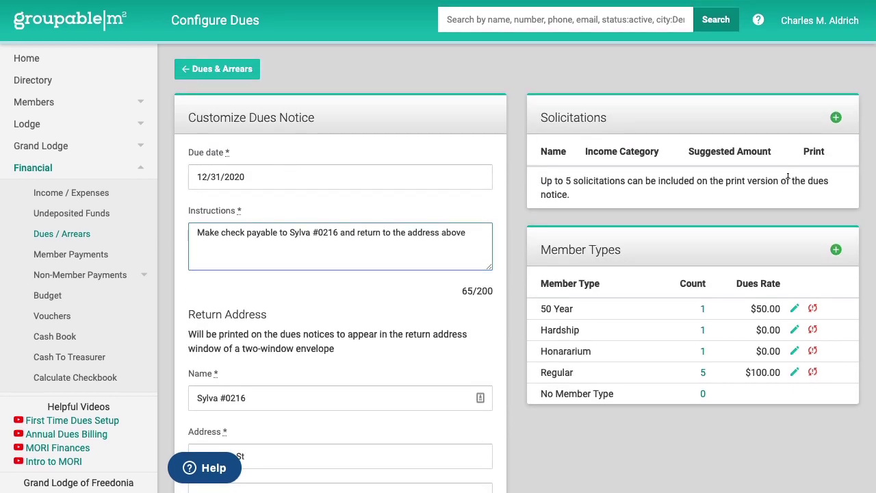
- Create a solicitation named New Roof Fund in the Donations category with a suggested amount of 50, printed on the dues notice
{"action": "left_click", "coordinate": [836, 120]}
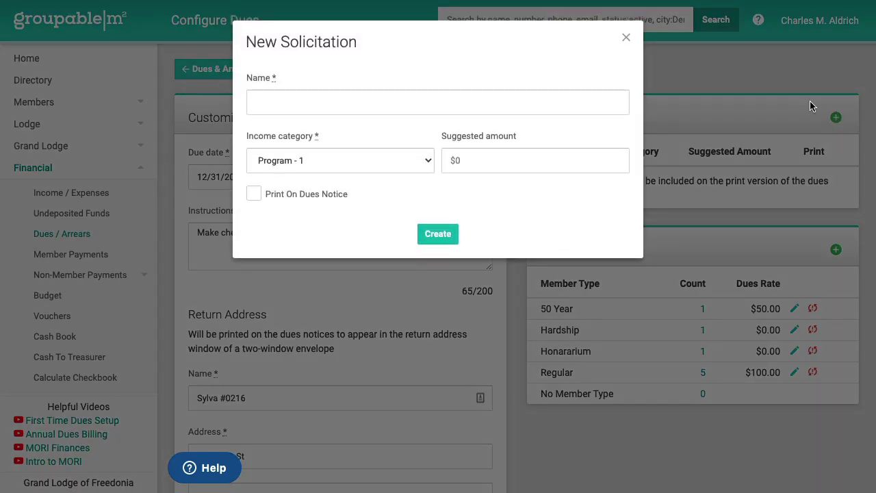
{"action": "left_click", "coordinate": [333, 103]}
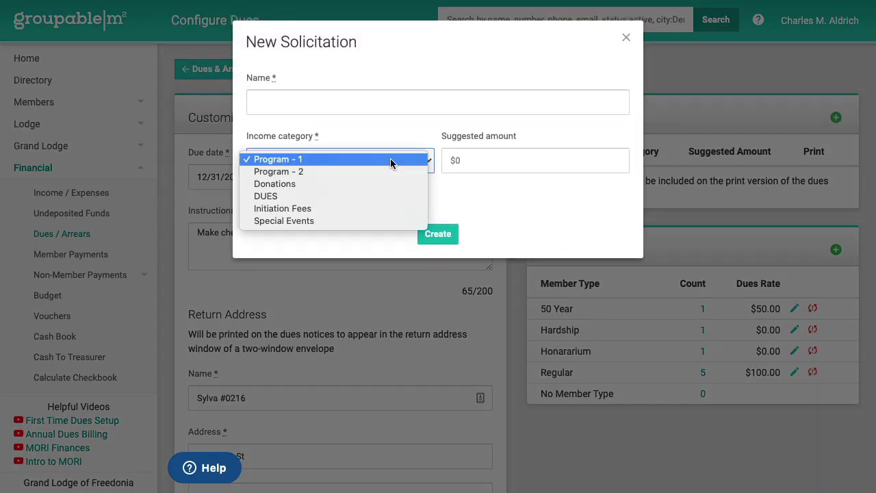
{"action": "left_click", "coordinate": [391, 158]}
{"action": "left_click", "coordinate": [313, 96]}
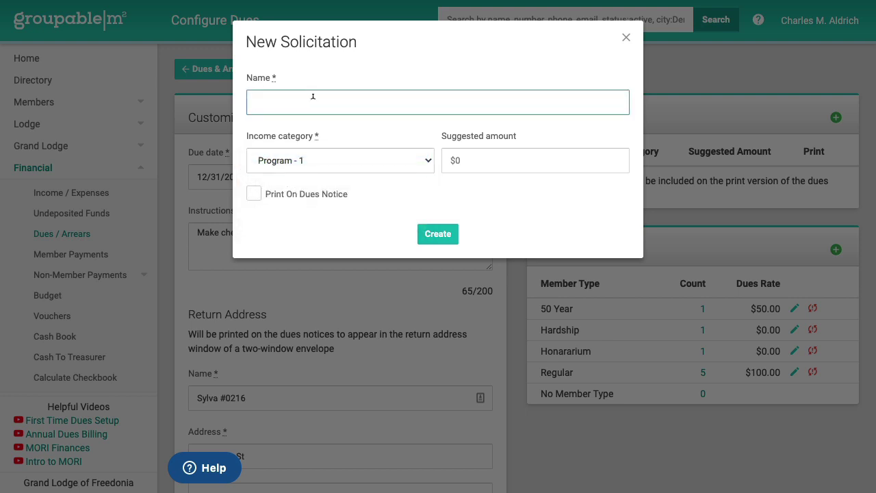
{"action": "type", "text": "New Roof Fund"}
{"action": "left_click", "coordinate": [376, 168]}
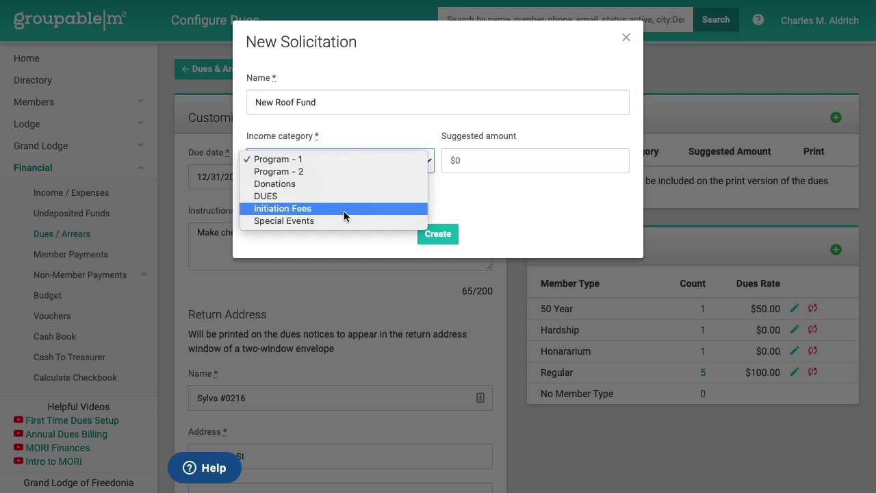
{"action": "left_click", "coordinate": [334, 185]}
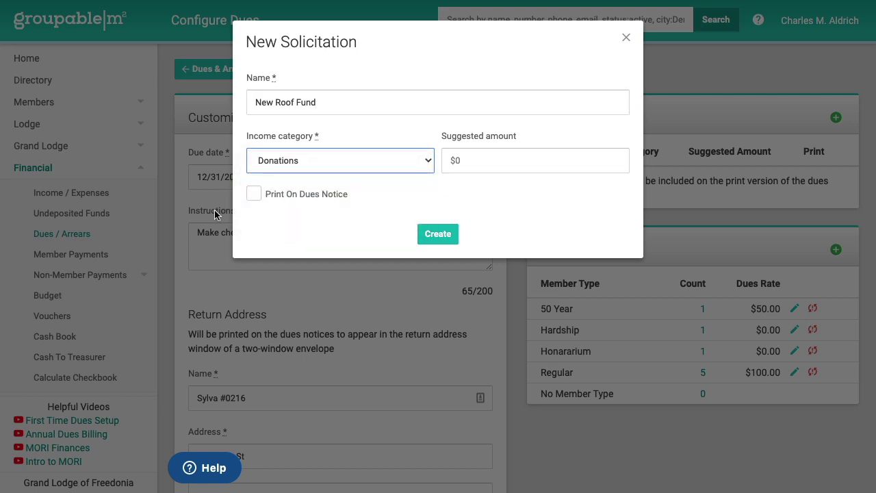
{"action": "left_click", "coordinate": [531, 155]}
{"action": "type", "text": "50"}
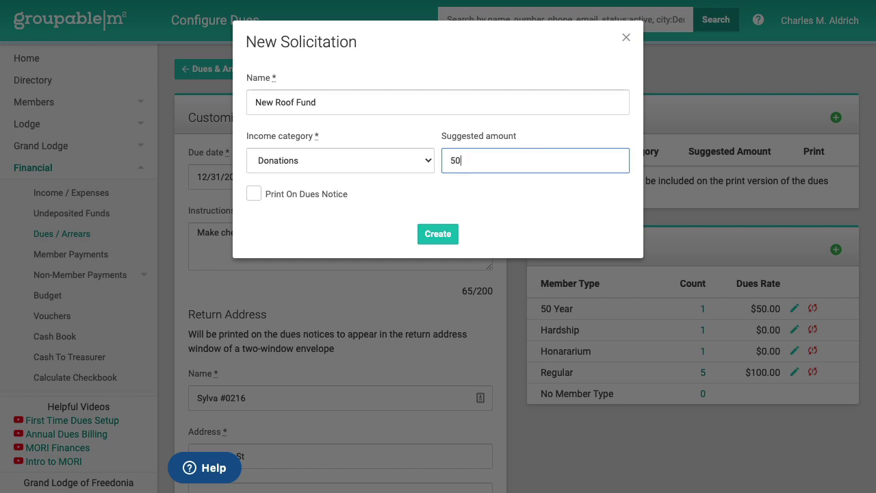
{"action": "left_click", "coordinate": [254, 194]}
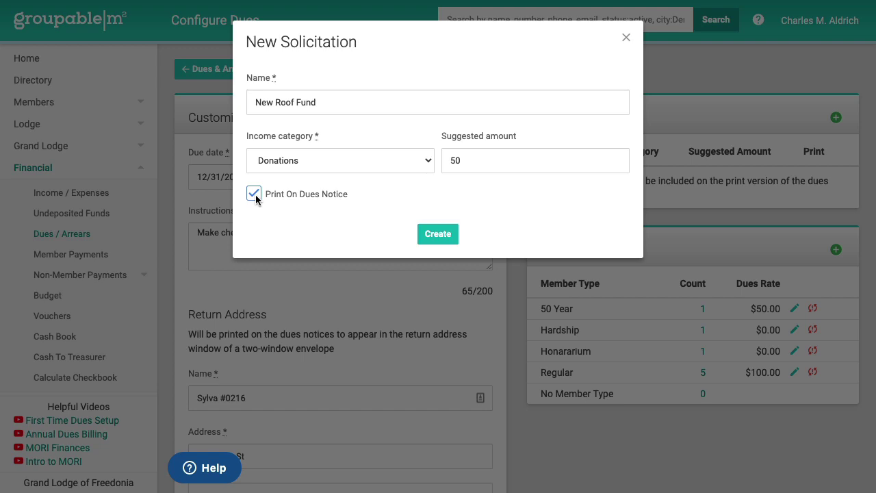
{"action": "left_click", "coordinate": [440, 236]}
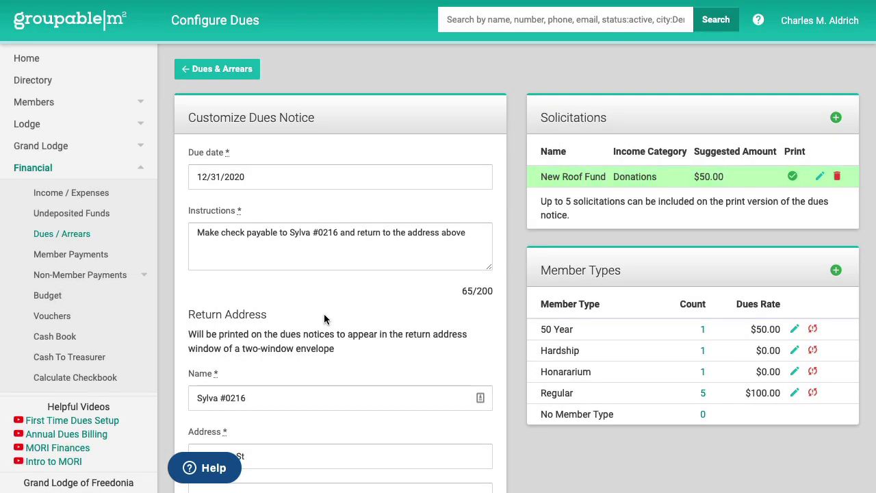
- Save the New Roof Fund solicitation from its edit form and delete that solicitation
{"action": "left_click", "coordinate": [820, 177]}
{"action": "left_click", "coordinate": [307, 102]}
{"action": "triple_click", "coordinate": [323, 99]}
{"action": "left_click", "coordinate": [456, 233]}
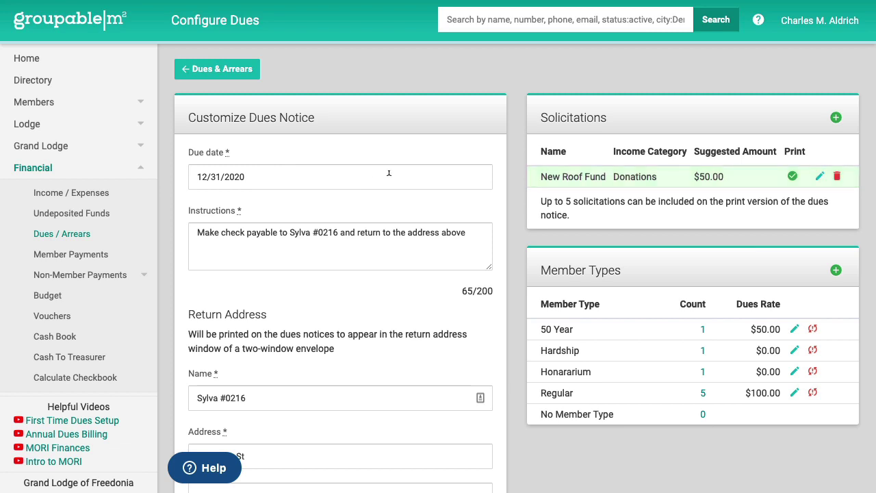
{"action": "left_click", "coordinate": [836, 176]}
{"action": "left_click", "coordinate": [548, 71]}
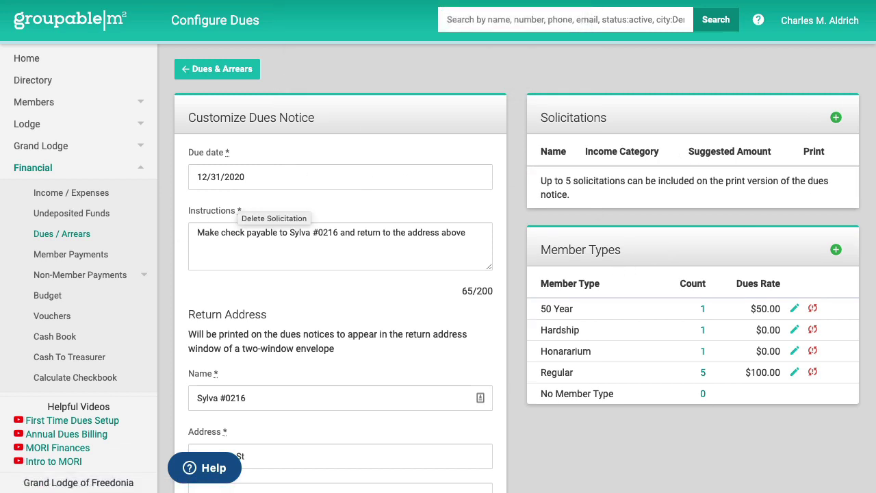
- Create a New Roof Fund solicitation in the Donations income category with a suggested amount of 50, included on the printed dues notice
{"action": "left_click", "coordinate": [835, 118]}
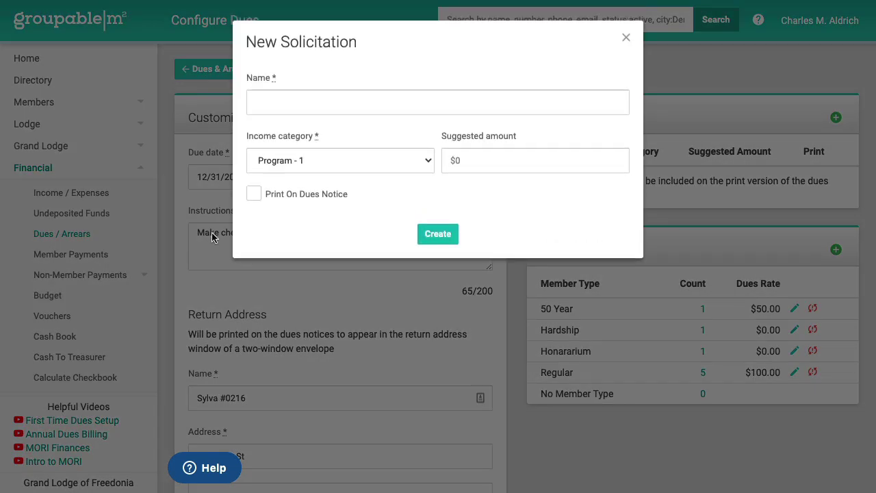
{"action": "left_click", "coordinate": [338, 99]}
{"action": "type", "text": "New Roof Fund"}
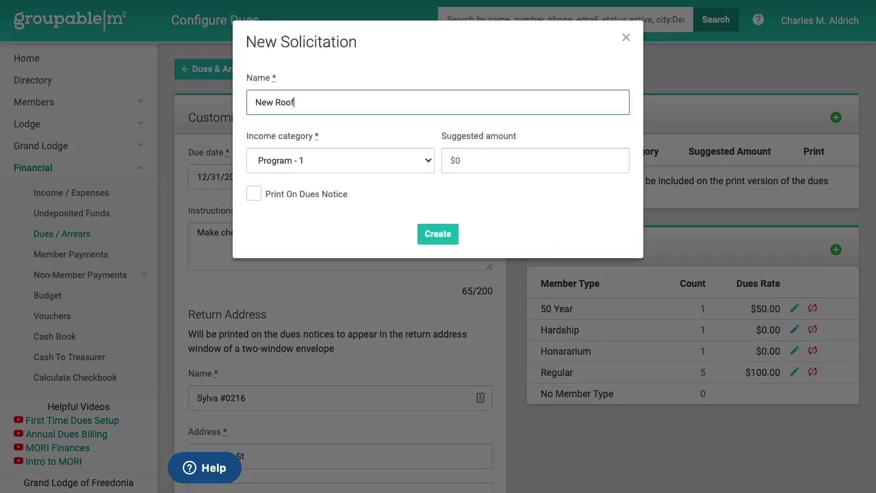
{"action": "key", "text": "Tab"}
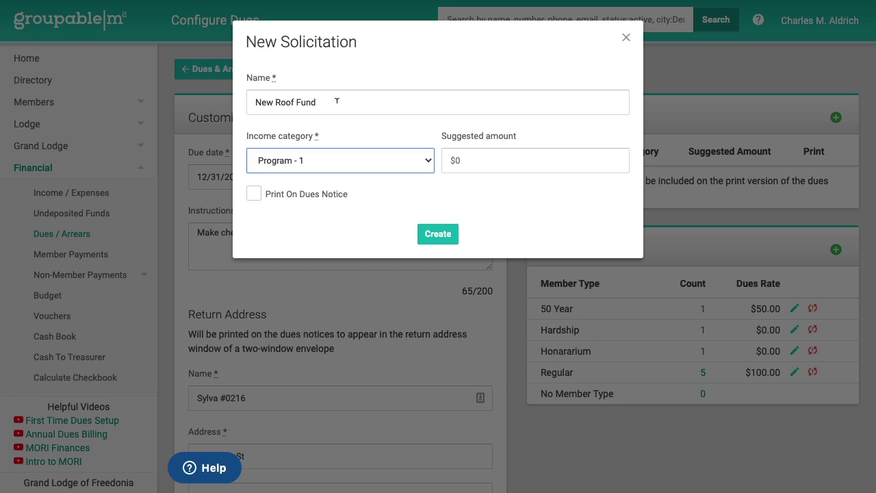
{"action": "key", "text": "space"}
{"action": "key", "text": "Down"}
{"action": "key", "text": "Down"}
{"action": "key", "text": "Return"}
{"action": "key", "text": "Tab"}
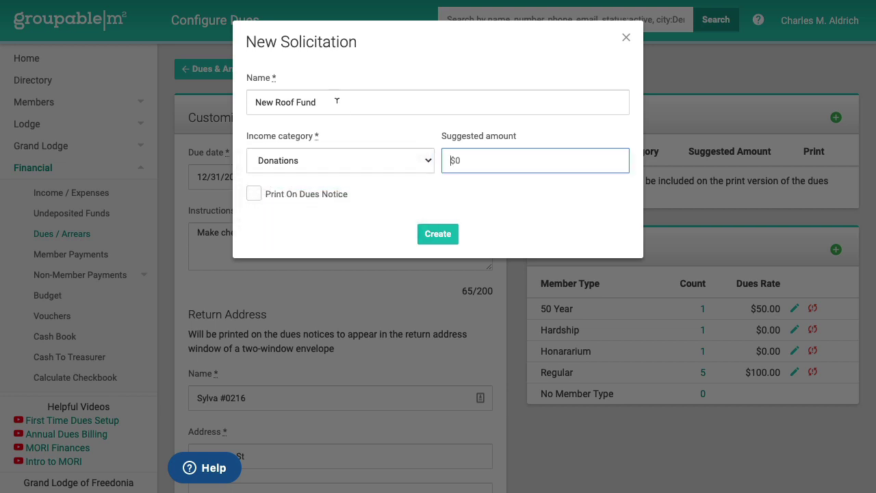
{"action": "type", "text": "50"}
{"action": "key", "text": "Tab"}
{"action": "key", "text": "space"}
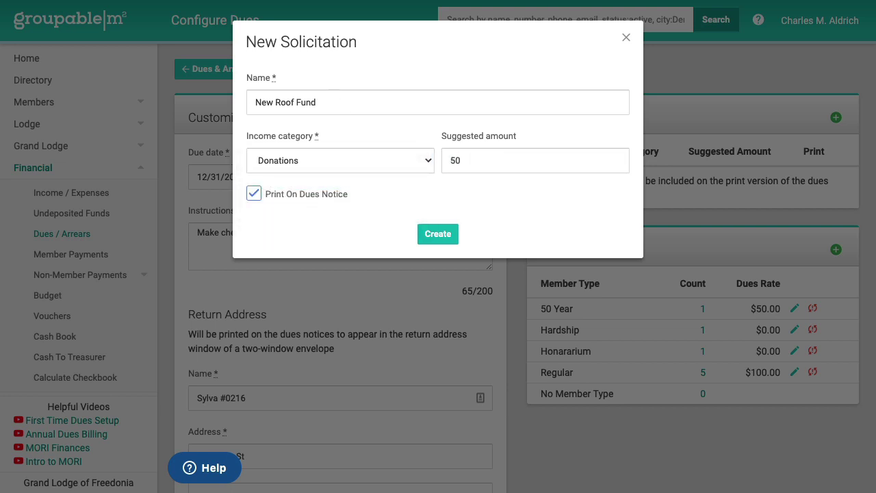
{"action": "left_click", "coordinate": [454, 235]}
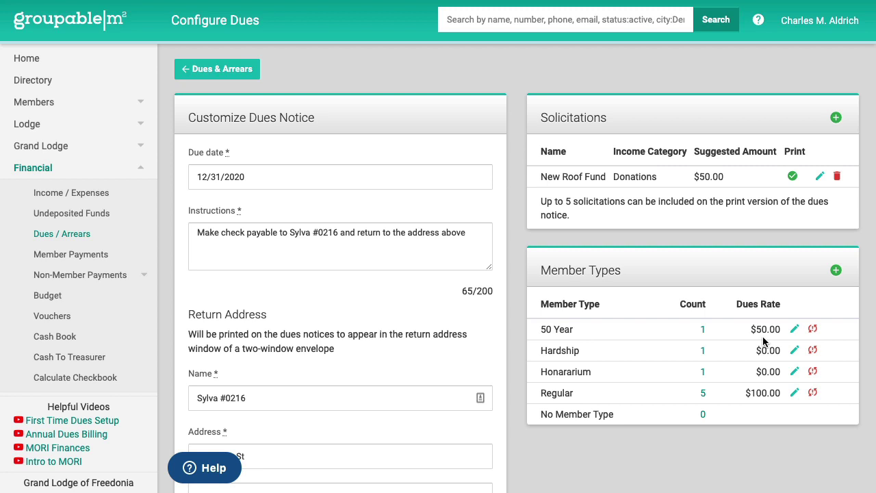
- Return to Dues & Arrears, add a new dues year for 2021 at the listed dues rates, and dismiss the confirmation
{"action": "left_click", "coordinate": [250, 69]}
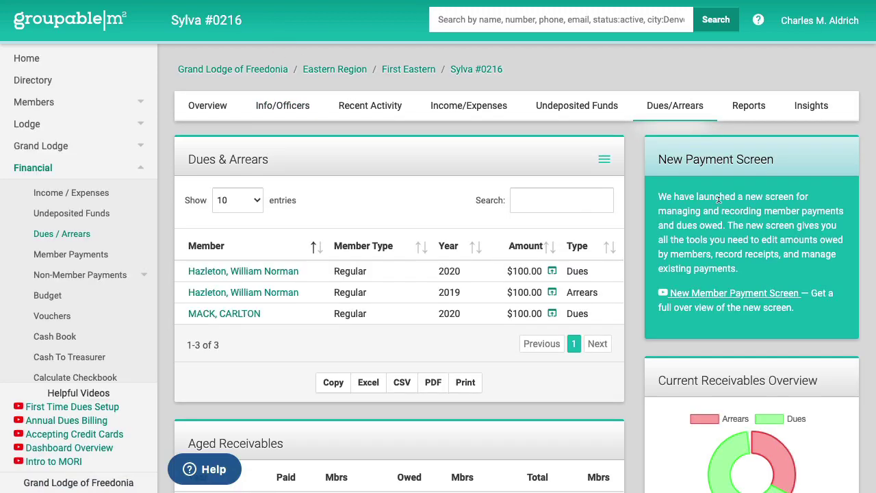
{"action": "left_click", "coordinate": [604, 159]}
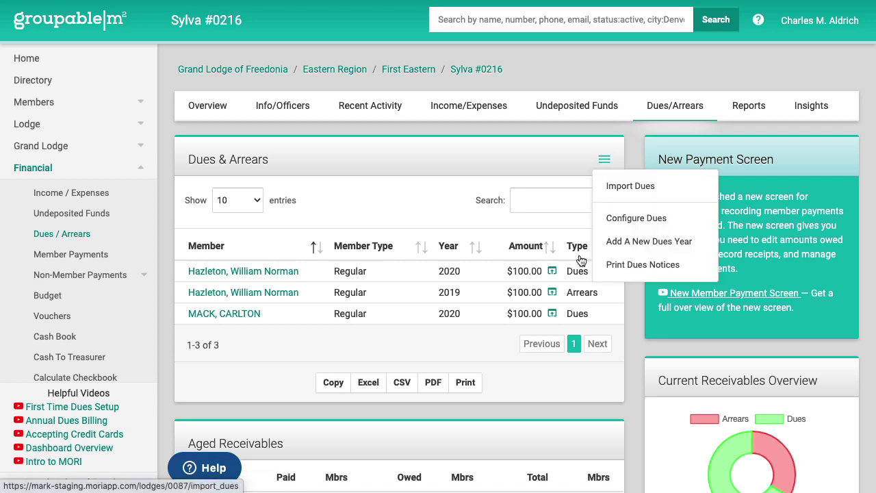
{"action": "left_click", "coordinate": [685, 245]}
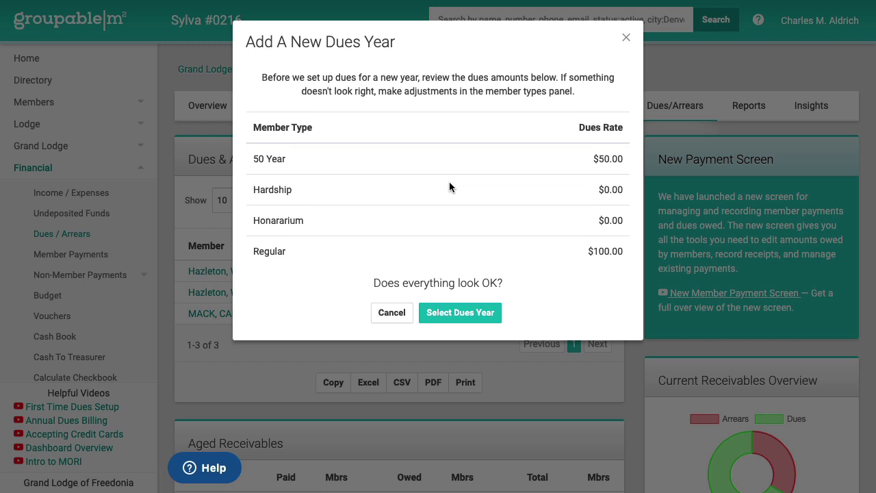
{"action": "left_click", "coordinate": [487, 314]}
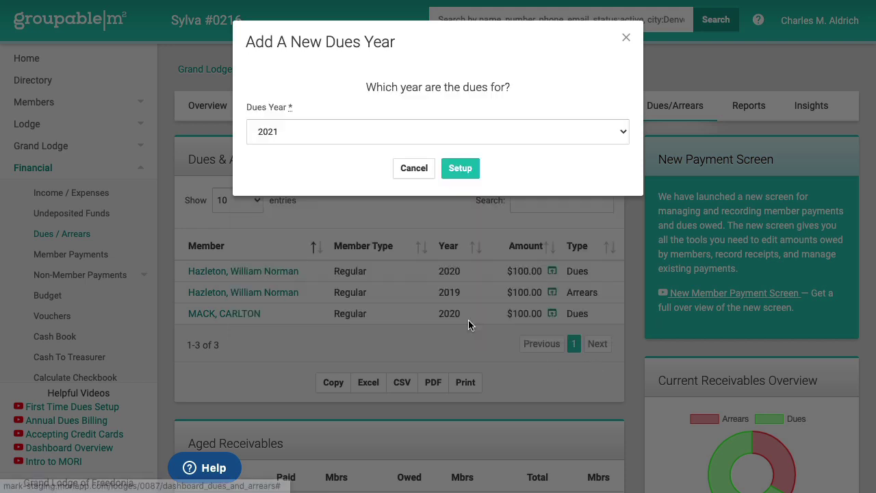
{"action": "left_click", "coordinate": [343, 133]}
{"action": "left_click", "coordinate": [283, 131]}
{"action": "left_click", "coordinate": [462, 169]}
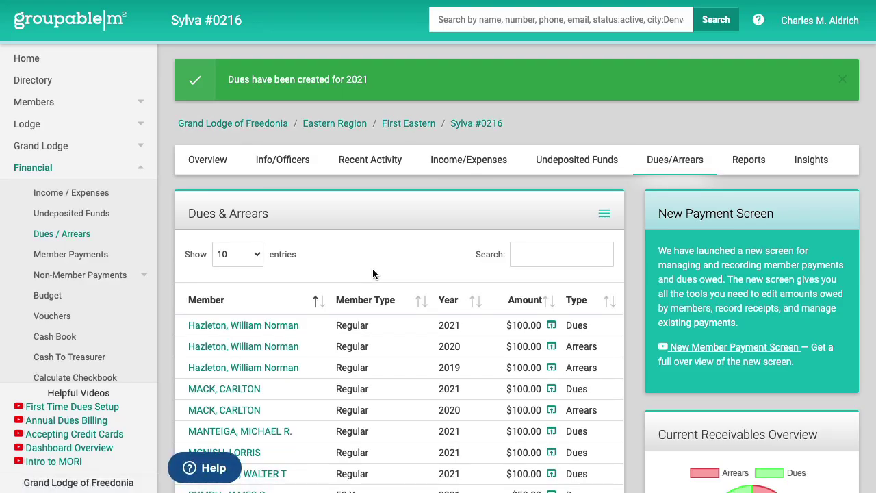
{"action": "left_click", "coordinate": [843, 81]}
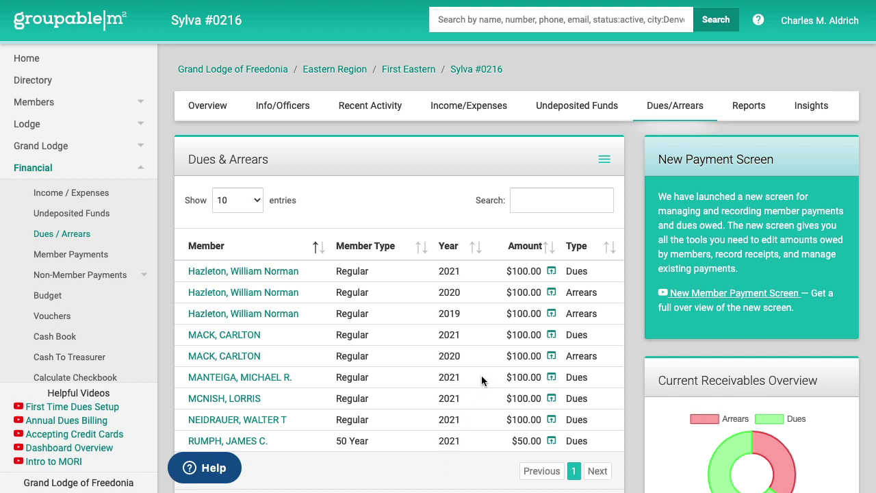
- Open Bulk Edit Dues, look through the members' dues cells across the years, and return to Dues & Arrears
{"action": "scroll", "coordinate": [481, 375], "scroll_direction": "down", "scroll_amount": 1}
{"action": "left_click", "coordinate": [605, 154]}
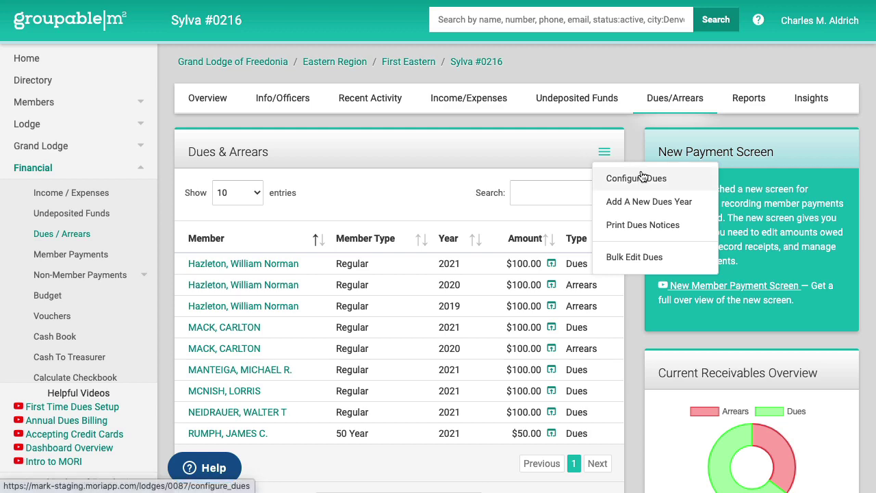
{"action": "left_click", "coordinate": [642, 255]}
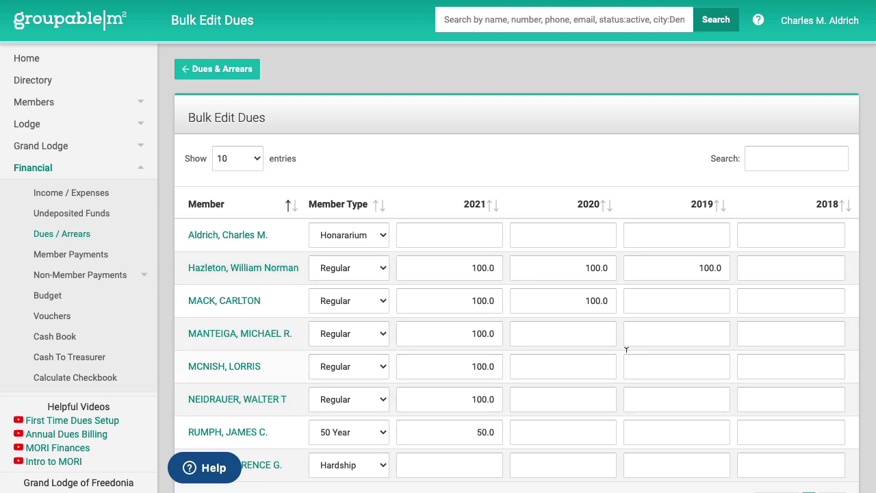
{"action": "left_click", "coordinate": [454, 235]}
{"action": "left_click", "coordinate": [607, 333]}
{"action": "key", "text": "Left"}
{"action": "key", "text": "Down"}
{"action": "key", "text": "Down"}
{"action": "key", "text": "Down"}
{"action": "key", "text": "Down"}
{"action": "key", "text": "Up"}
{"action": "key", "text": "Up"}
{"action": "key", "text": "Up"}
{"action": "key", "text": "Up"}
{"action": "key", "text": "Up"}
{"action": "key", "text": "Up"}
{"action": "key", "text": "Up"}
{"action": "key", "text": "Right"}
{"action": "key", "text": "Right"}
{"action": "key", "text": "Right"}
{"action": "key", "text": "Down"}
{"action": "key", "text": "Down"}
{"action": "key", "text": "Left"}
{"action": "key", "text": "Left"}
{"action": "key", "text": "Left"}
{"action": "scroll", "coordinate": [522, 165], "scroll_direction": "down", "scroll_amount": 3}
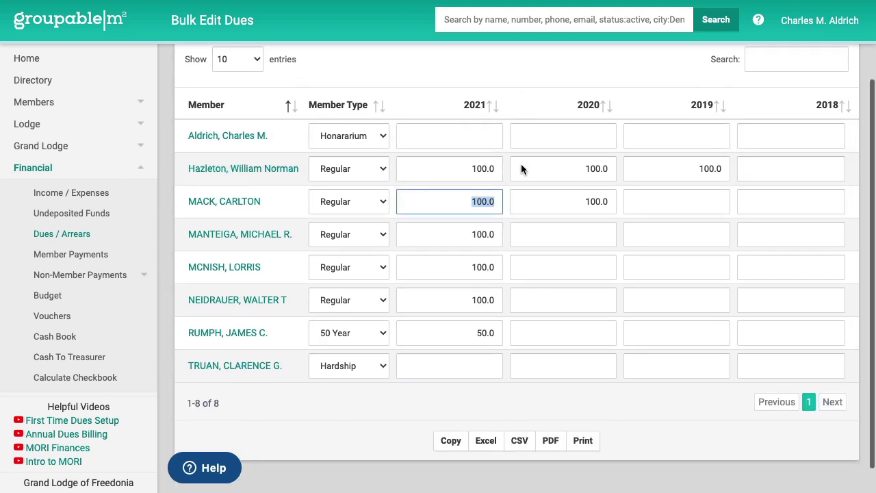
{"action": "key", "text": "Up"}
{"action": "key", "text": "Up"}
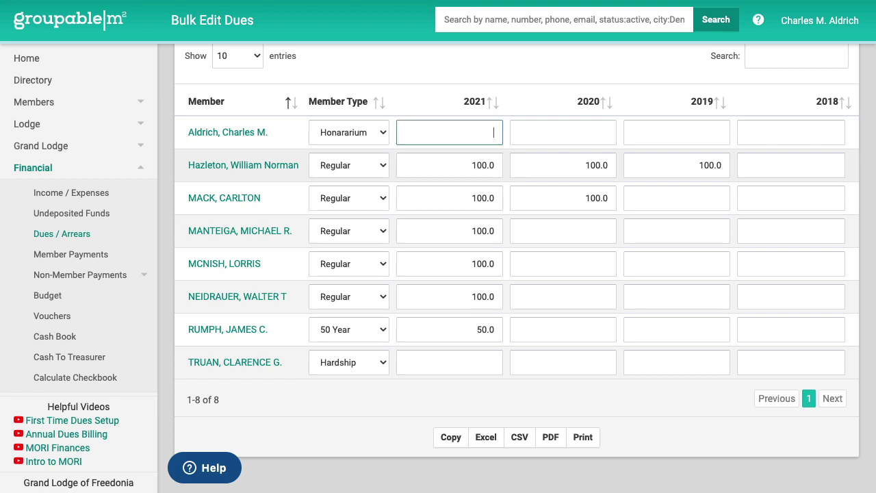
{"action": "key", "text": "Right"}
{"action": "key", "text": "Right"}
{"action": "key", "text": "Right"}
{"action": "key", "text": "Down"}
{"action": "key", "text": "Down"}
{"action": "key", "text": "Down"}
{"action": "key", "text": "Down"}
{"action": "key", "text": "Down"}
{"action": "key", "text": "Down"}
{"action": "key", "text": "Left"}
{"action": "key", "text": "Left"}
{"action": "key", "text": "Left"}
{"action": "key", "text": "Up"}
{"action": "key", "text": "Up"}
{"action": "key", "text": "Up"}
{"action": "key", "text": "Right"}
{"action": "key", "text": "Right"}
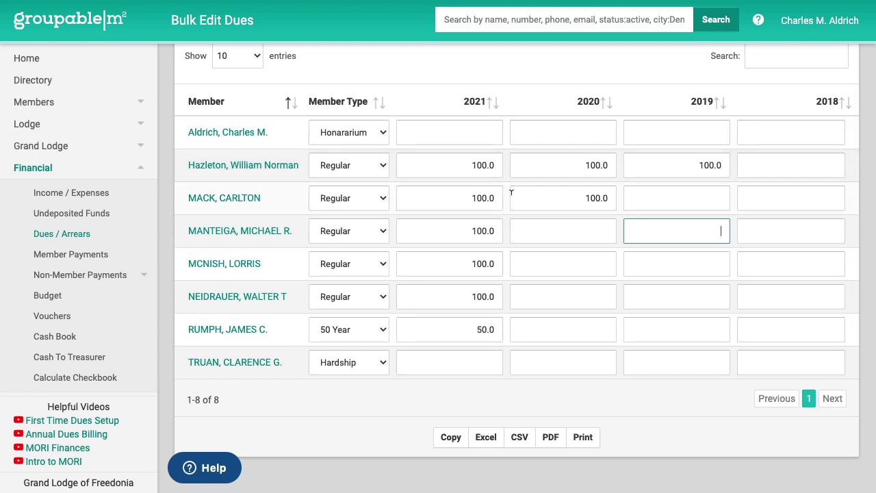
{"action": "scroll", "coordinate": [504, 194], "scroll_direction": "up", "scroll_amount": 3}
{"action": "left_click", "coordinate": [231, 65]}
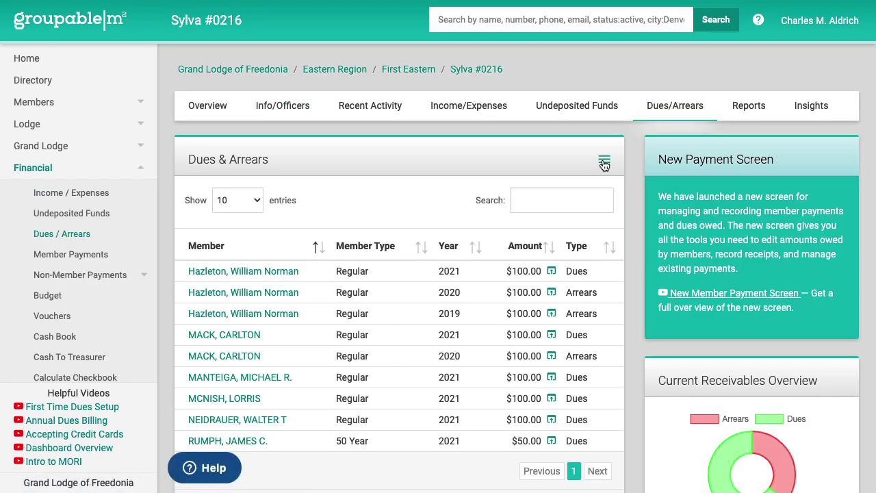
- Start printing dues notices, set the notice's due date to 12/31/2020 and save the notice customization
{"action": "left_click", "coordinate": [604, 163]}
{"action": "left_click", "coordinate": [624, 232]}
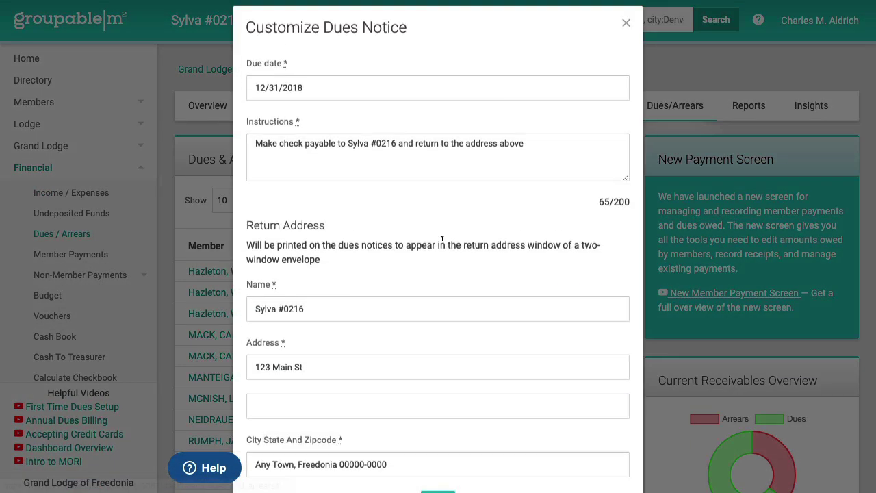
{"action": "scroll", "coordinate": [442, 238], "scroll_direction": "down", "scroll_amount": 1}
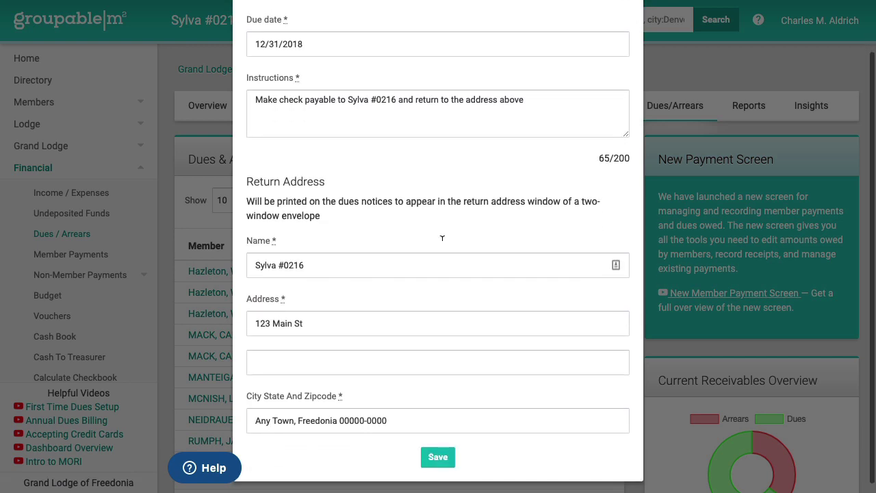
{"action": "scroll", "coordinate": [441, 240], "scroll_direction": "down", "scroll_amount": 1}
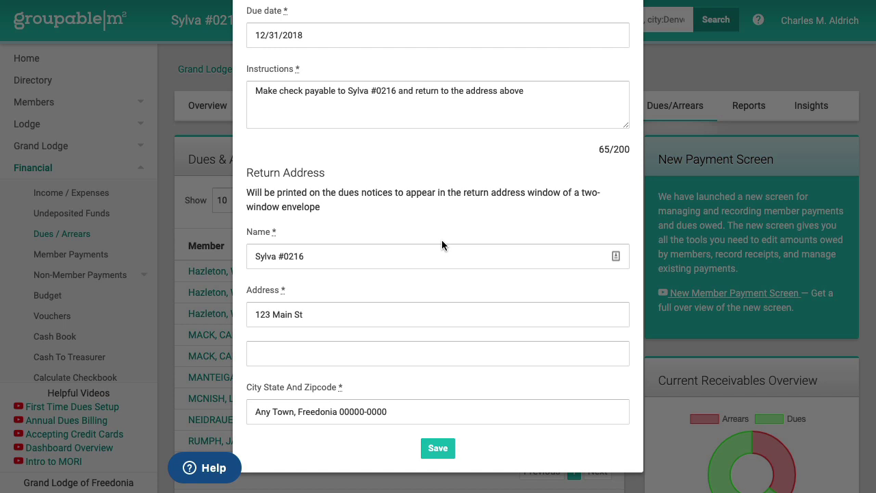
{"action": "scroll", "coordinate": [442, 240], "scroll_direction": "up", "scroll_amount": 2}
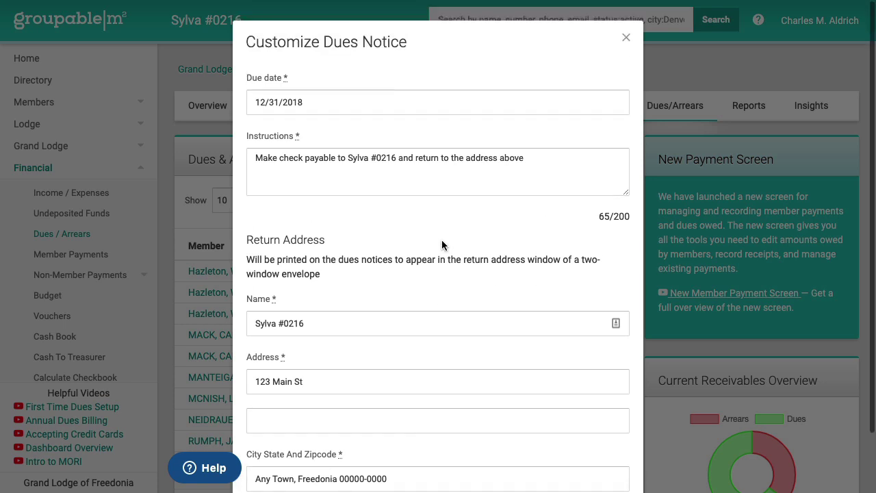
{"action": "double_click", "coordinate": [294, 100]}
{"action": "type", "text": "2020"}
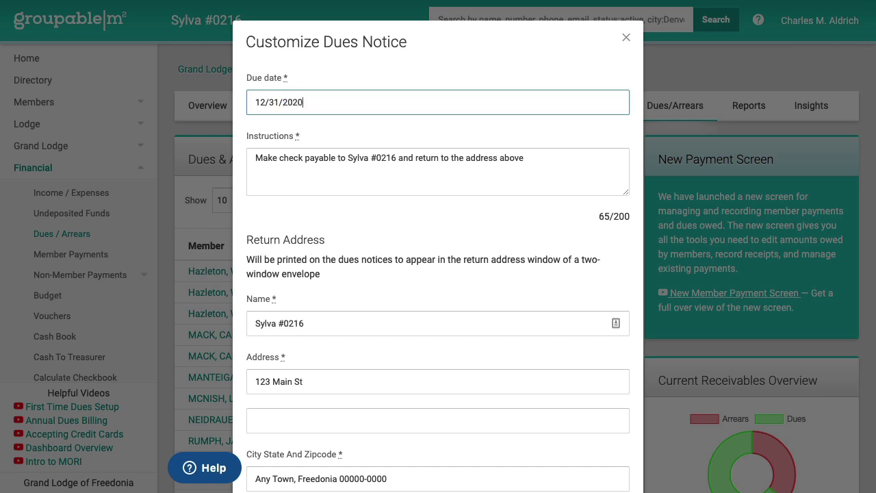
{"action": "left_click", "coordinate": [404, 228]}
{"action": "scroll", "coordinate": [404, 228], "scroll_direction": "down", "scroll_amount": 2}
{"action": "left_click", "coordinate": [446, 449]}
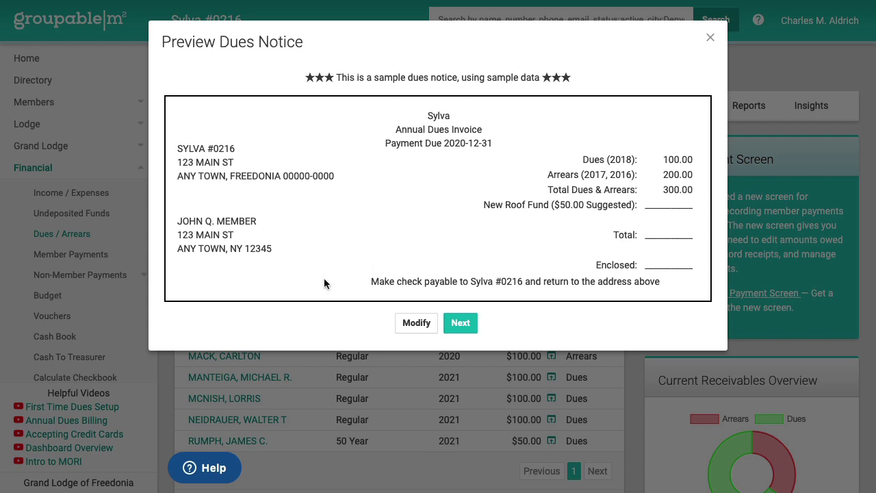
- Accept the notice preview and print notices for All Members with the custom message "A custom message to your members."
{"action": "left_click", "coordinate": [466, 327]}
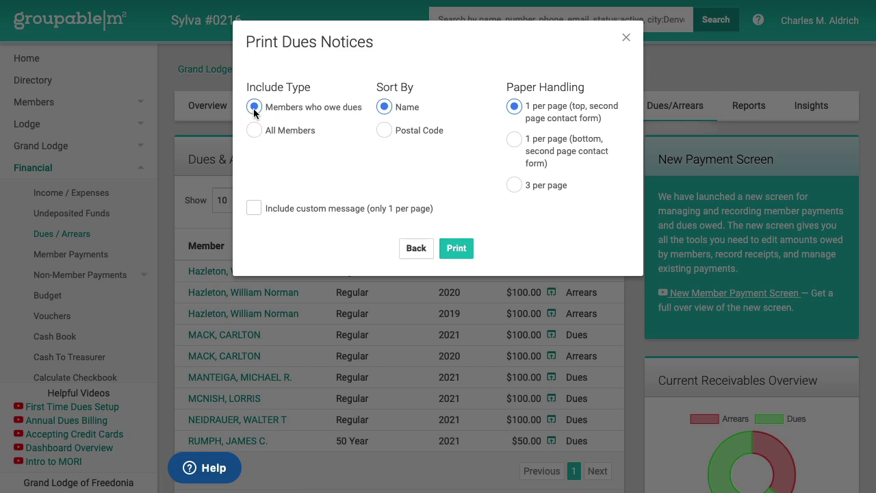
{"action": "left_click", "coordinate": [253, 134]}
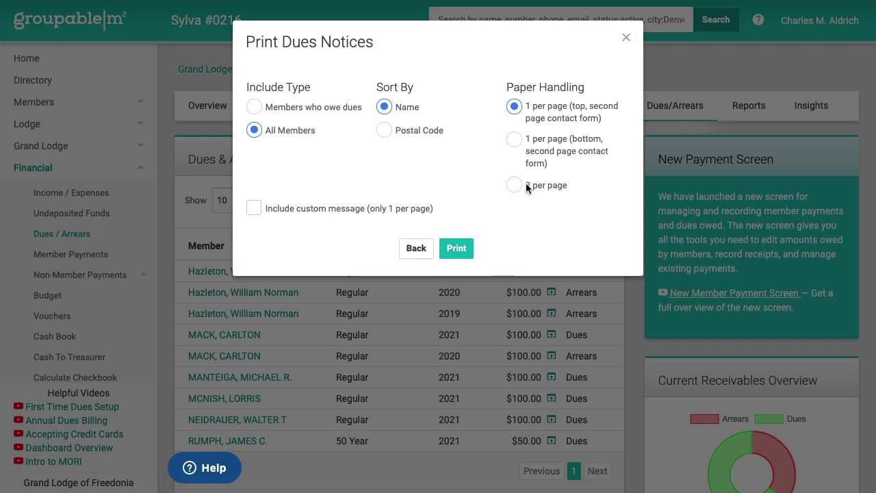
{"action": "left_click", "coordinate": [269, 209]}
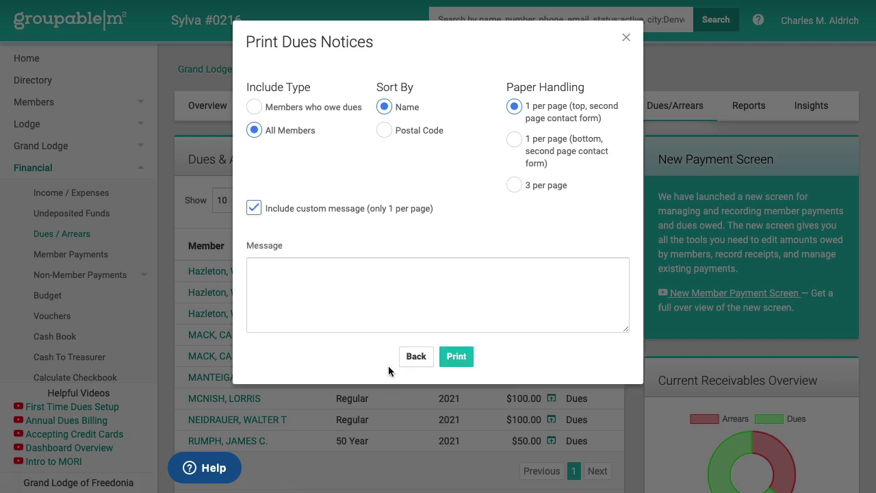
{"action": "left_click", "coordinate": [411, 281]}
{"action": "type", "text": "A cust"}
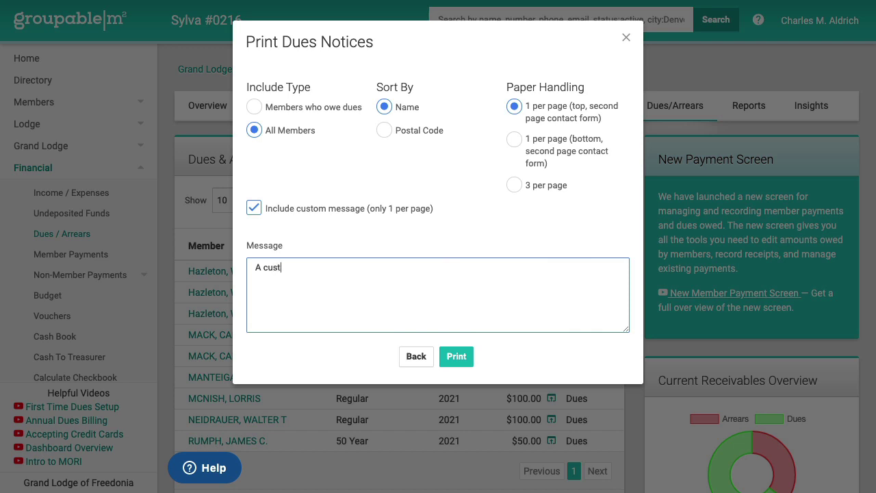
{"action": "type", "text": "om message to your members."}
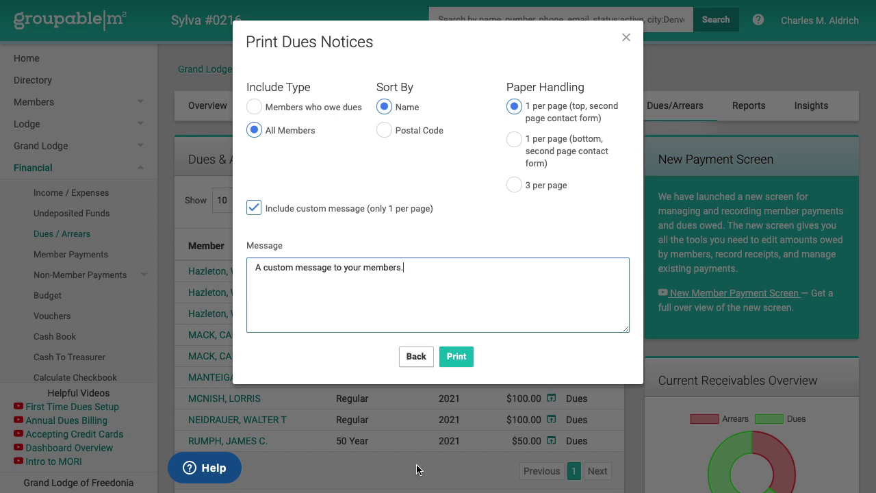
{"action": "left_click", "coordinate": [454, 357]}
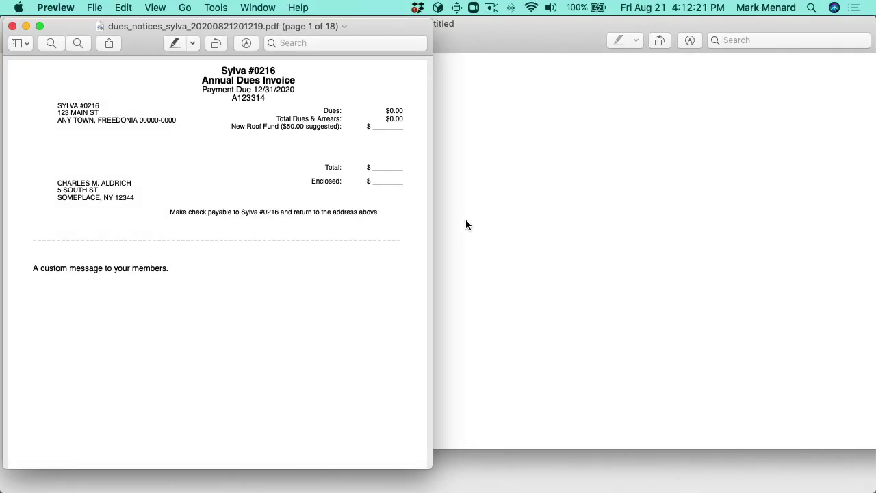
- Enlarge the dues notices PDF in Preview, switch it to single-page view, and examine the first notice and its contact update page
{"action": "key", "text": "ctrl+super+f"}
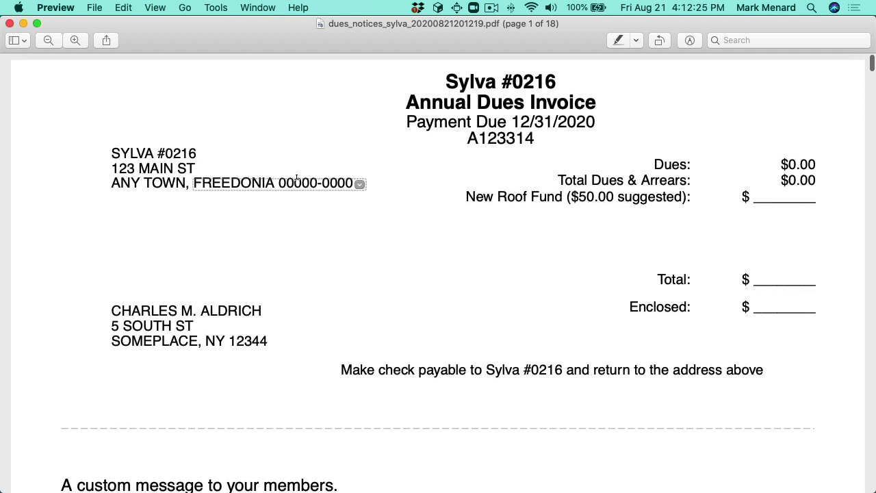
{"action": "left_click", "coordinate": [23, 43]}
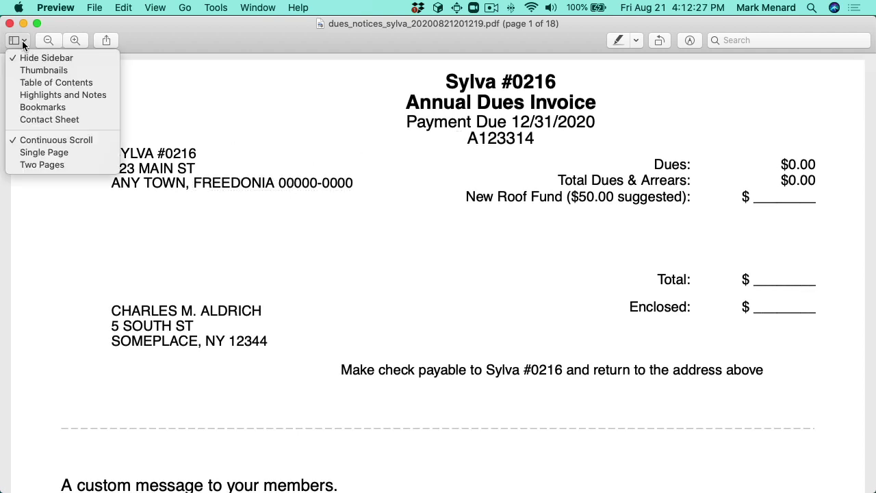
{"action": "left_click", "coordinate": [34, 153]}
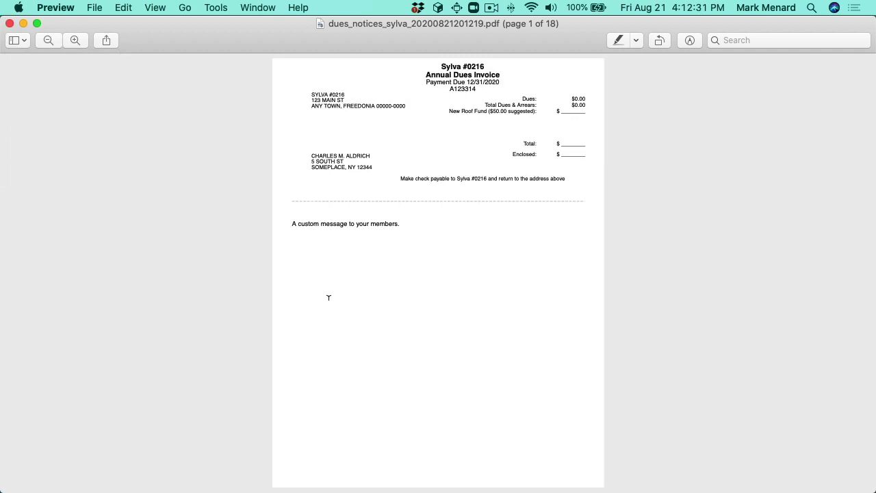
{"action": "key", "text": "Down"}
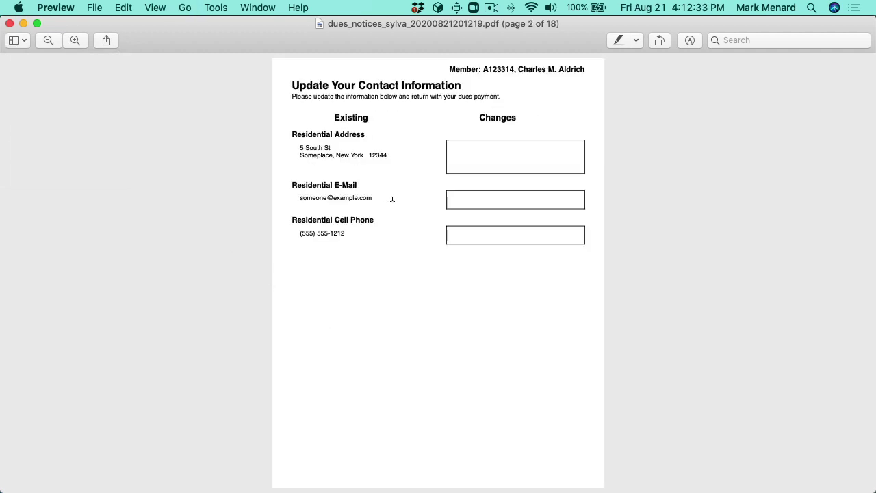
{"action": "mouse_move", "coordinate": [336, 198]}
- Switch back to the groupable|m² browser window and close the Print Dues Notices dialog
{"action": "key", "text": "ctrl+Up"}
{"action": "left_click", "coordinate": [566, 52]}
{"action": "left_click", "coordinate": [626, 38]}
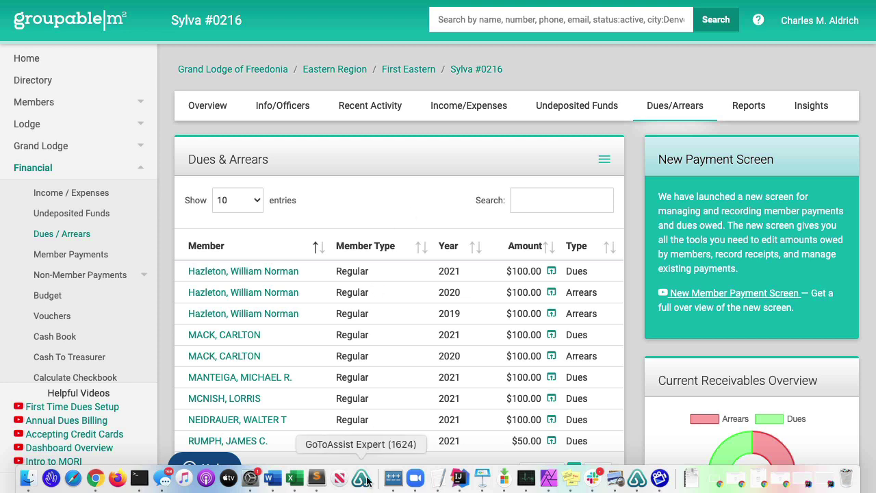
- Open Member Payments and bring up the record of the member listed directly above the $50.00 dues entry by searching the surname
{"action": "left_click", "coordinate": [61, 257]}
{"action": "left_click", "coordinate": [465, 133]}
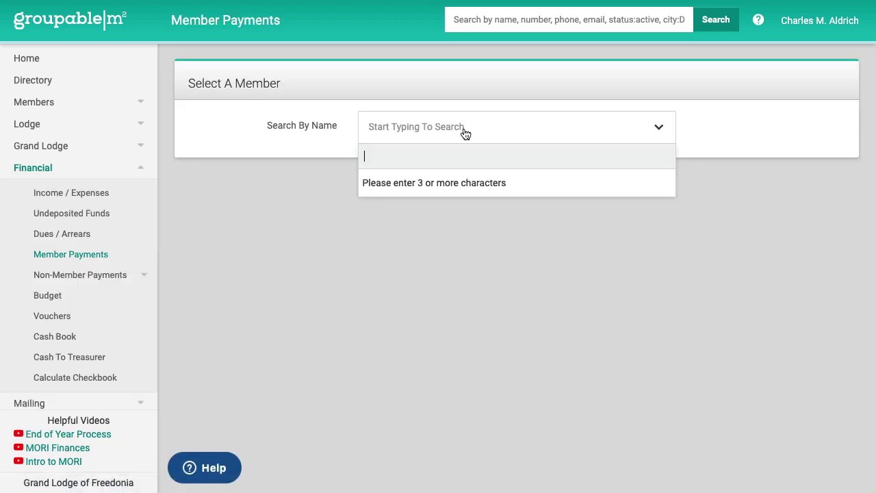
{"action": "type", "text": "chal"}
{"action": "key", "text": "BackSpace"}
{"action": "key", "text": "BackSpace"}
{"action": "key", "text": "BackSpace"}
{"action": "key", "text": "BackSpace"}
{"action": "type", "text": "nei"}
{"action": "key", "text": "Return"}
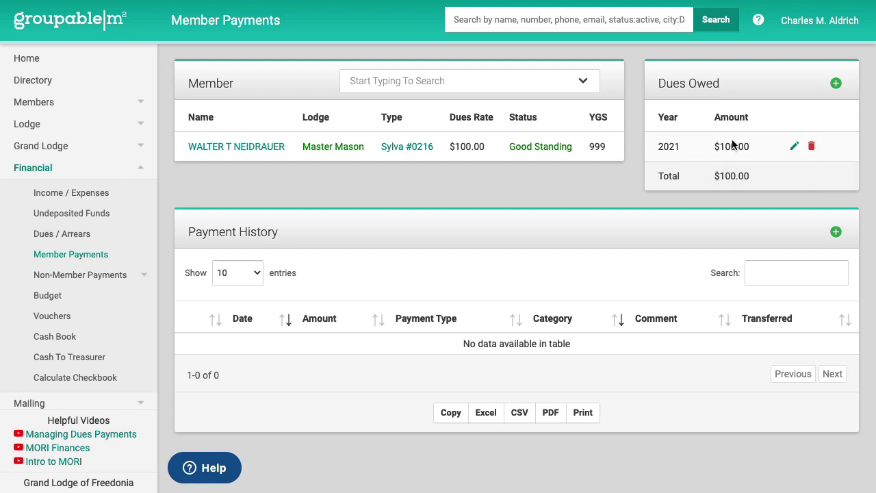
- Change the member's 2021 dues owed to 10 and update the entry
{"action": "left_click", "coordinate": [794, 147]}
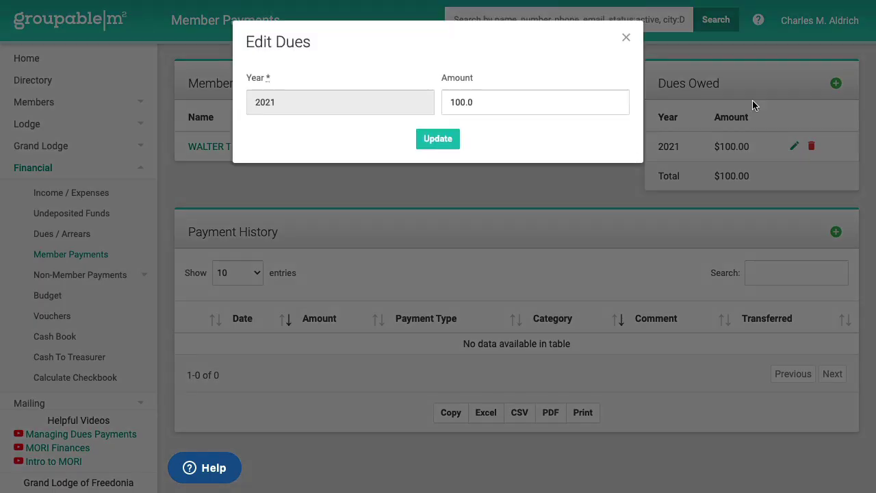
{"action": "left_click", "coordinate": [496, 96]}
{"action": "double_click", "coordinate": [495, 96]}
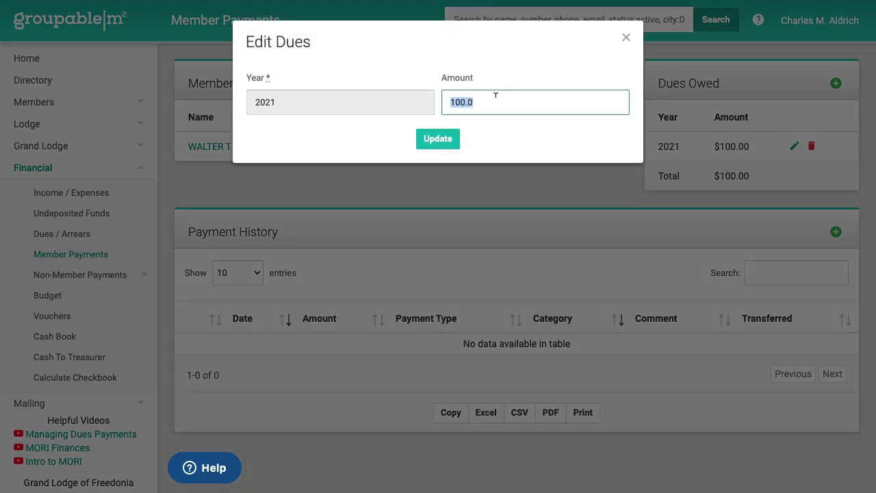
{"action": "type", "text": "10"}
{"action": "key", "text": "Return"}
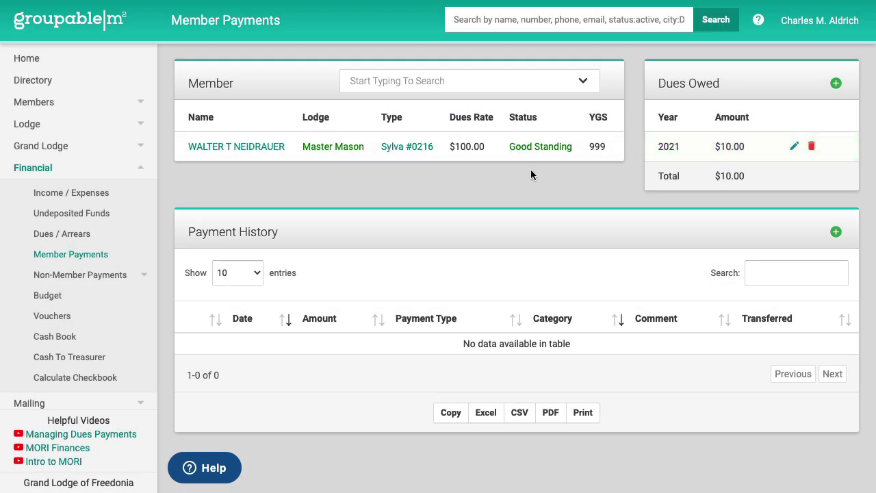
- Set the member's 2021 dues owed back to 100 and update the entry
{"action": "left_click", "coordinate": [792, 148]}
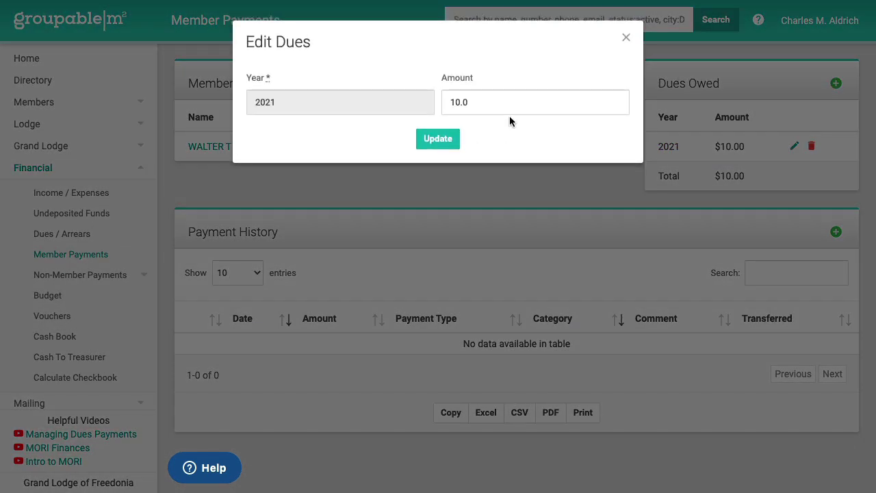
{"action": "double_click", "coordinate": [500, 101]}
{"action": "type", "text": "1000"}
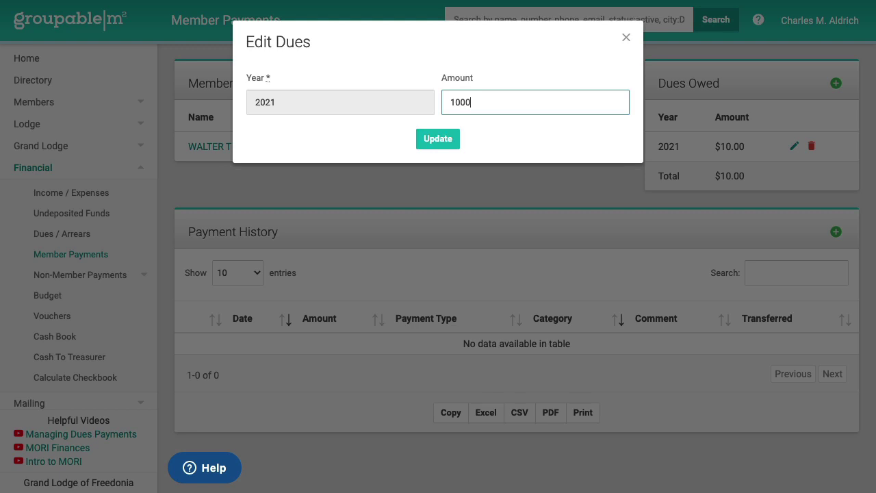
{"action": "key", "text": "BackSpace"}
{"action": "key", "text": "Return"}
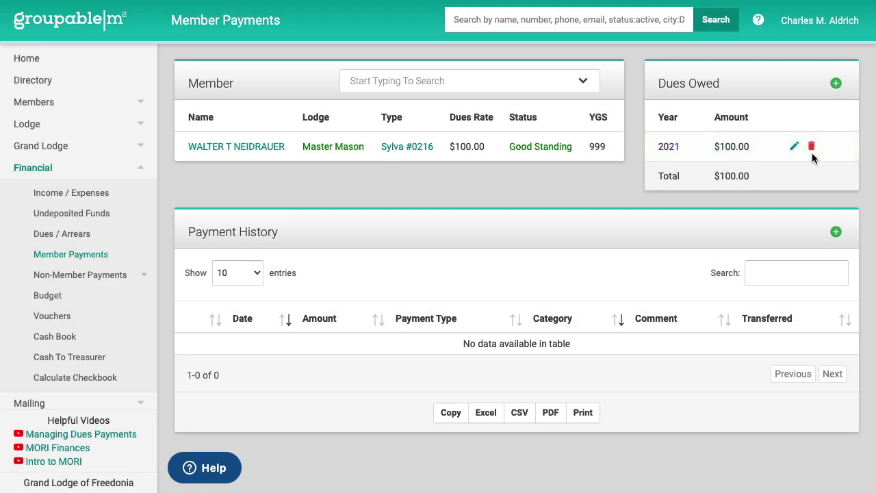
- Delete the member's 2021 dues owed entry and add a new one for 2021 with an amount of 100
{"action": "left_click", "coordinate": [811, 146]}
{"action": "key", "text": "Return"}
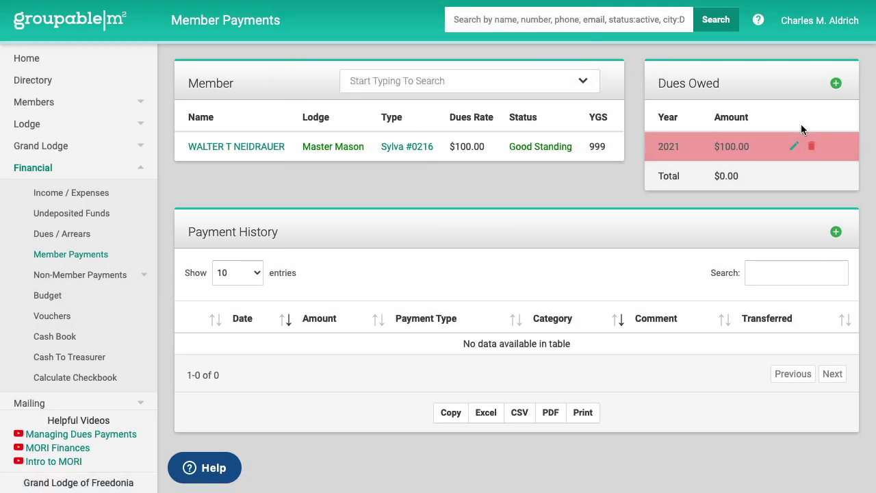
{"action": "left_click", "coordinate": [835, 85]}
{"action": "left_click", "coordinate": [322, 100]}
{"action": "left_click", "coordinate": [309, 178]}
{"action": "left_click", "coordinate": [496, 94]}
{"action": "type", "text": "100"}
{"action": "key", "text": "Return"}
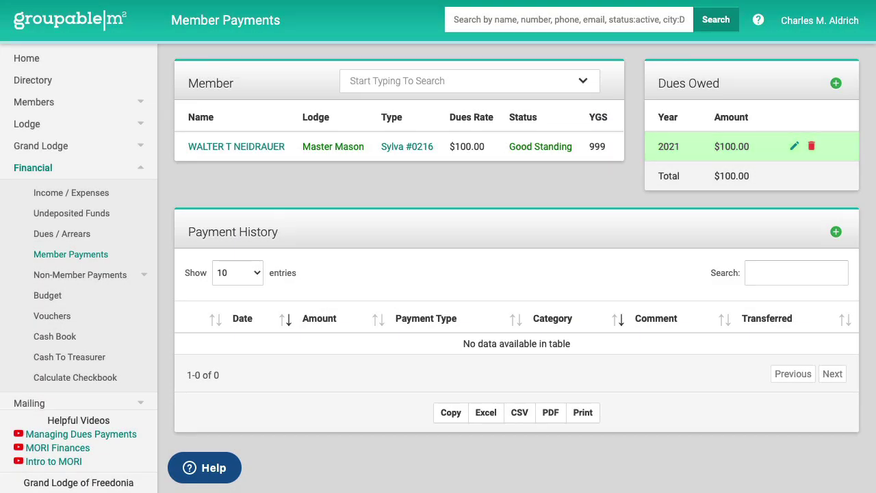
- Post a new payment of 100 for the member with payment type check and category DUES
{"action": "left_click", "coordinate": [835, 233]}
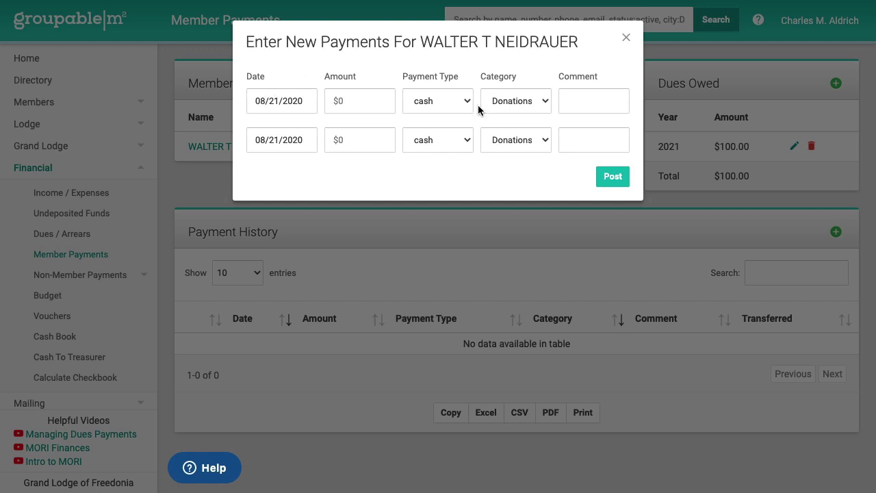
{"action": "left_click", "coordinate": [365, 96]}
{"action": "type", "text": "100"}
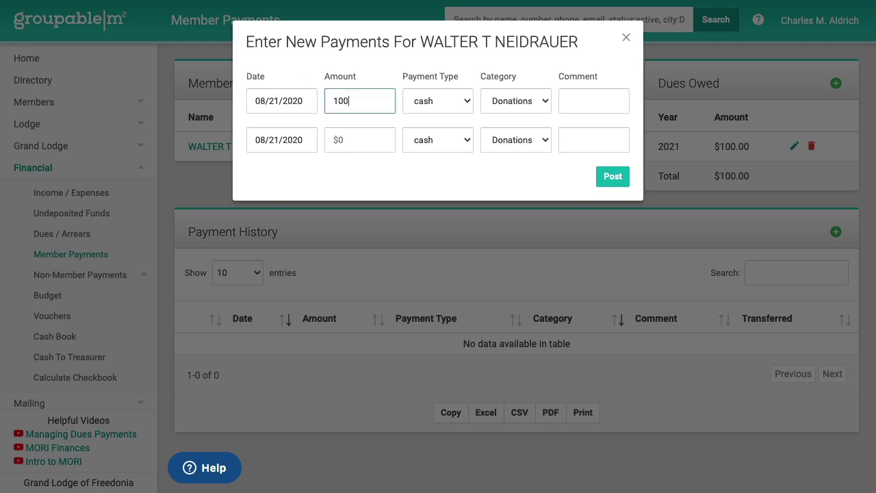
{"action": "key", "text": "Tab"}
{"action": "key", "text": "c"}
{"action": "key", "text": "Tab"}
{"action": "key", "text": "d"}
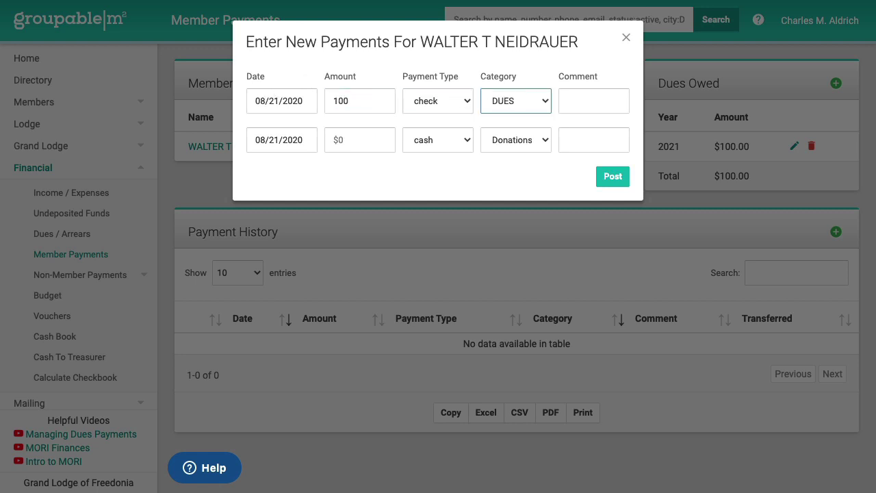
{"action": "key", "text": "Tab"}
{"action": "key", "text": "Return"}
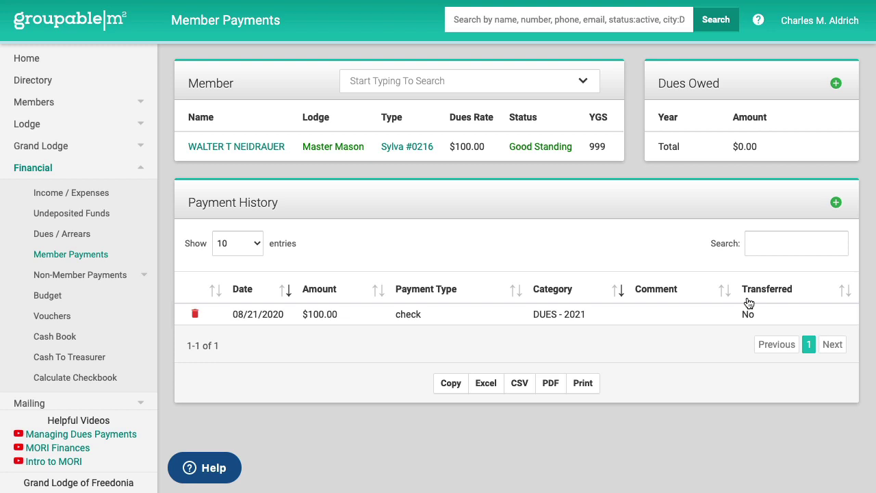
- Return to the lodge's Home overview and review the members' Dues Type and Dues Owed columns
{"action": "left_click", "coordinate": [44, 61]}
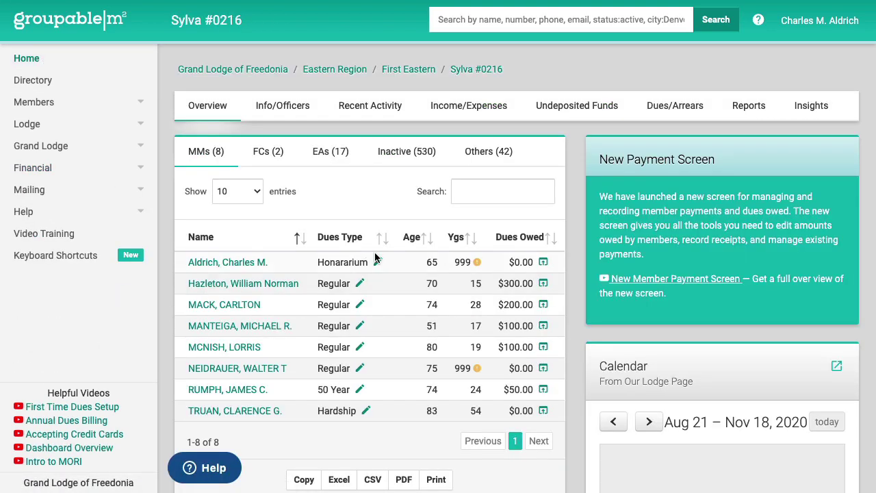
{"action": "scroll", "coordinate": [578, 363], "scroll_direction": "down", "scroll_amount": 3}
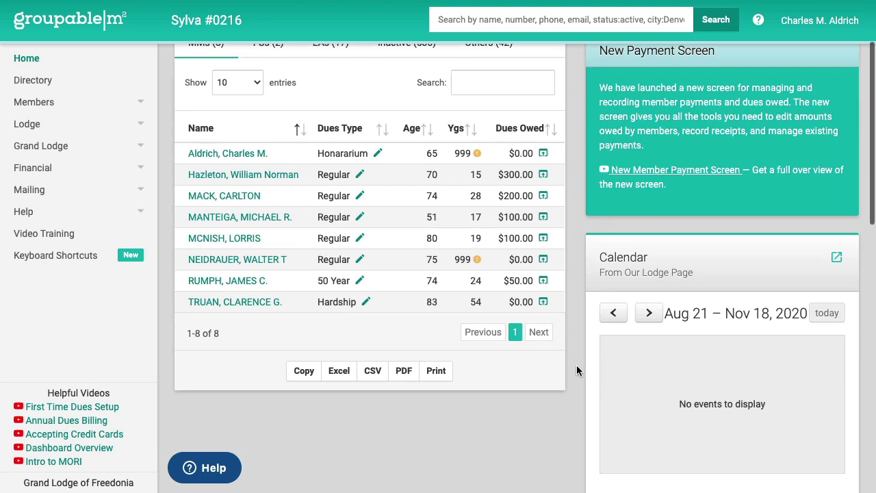
{"action": "scroll", "coordinate": [576, 370], "scroll_direction": "down", "scroll_amount": 2}
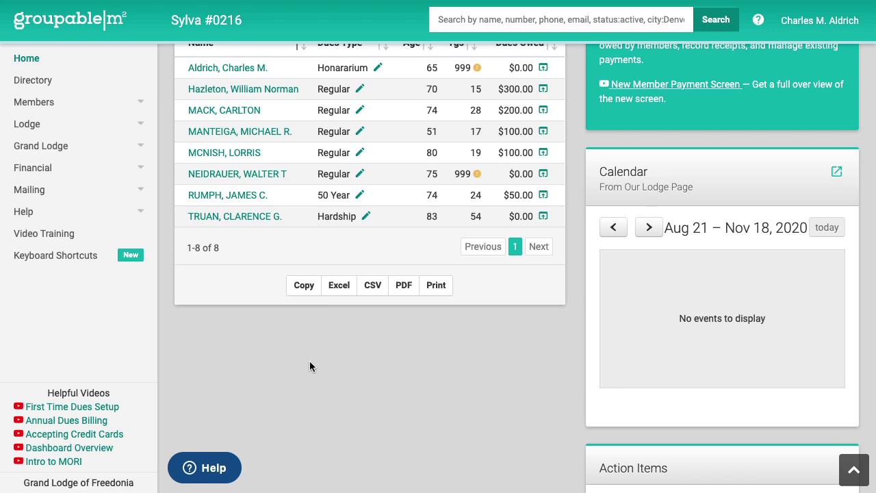
{"action": "scroll", "coordinate": [309, 363], "scroll_direction": "up", "scroll_amount": 3}
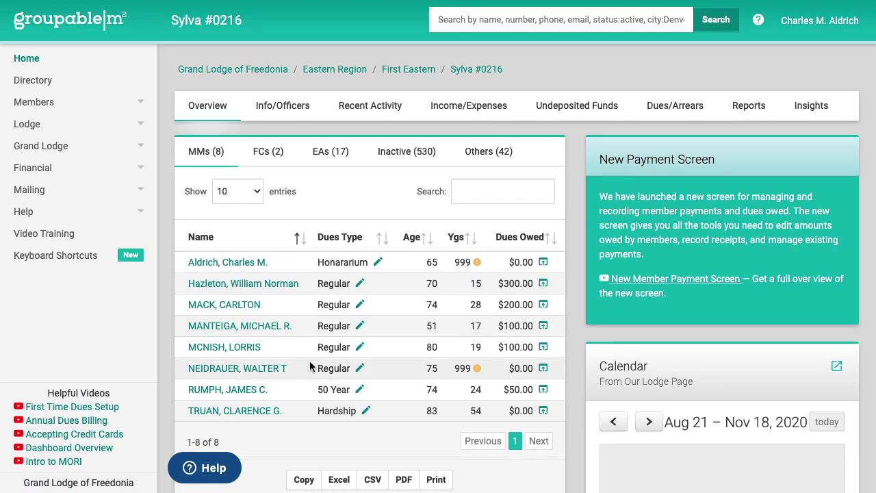